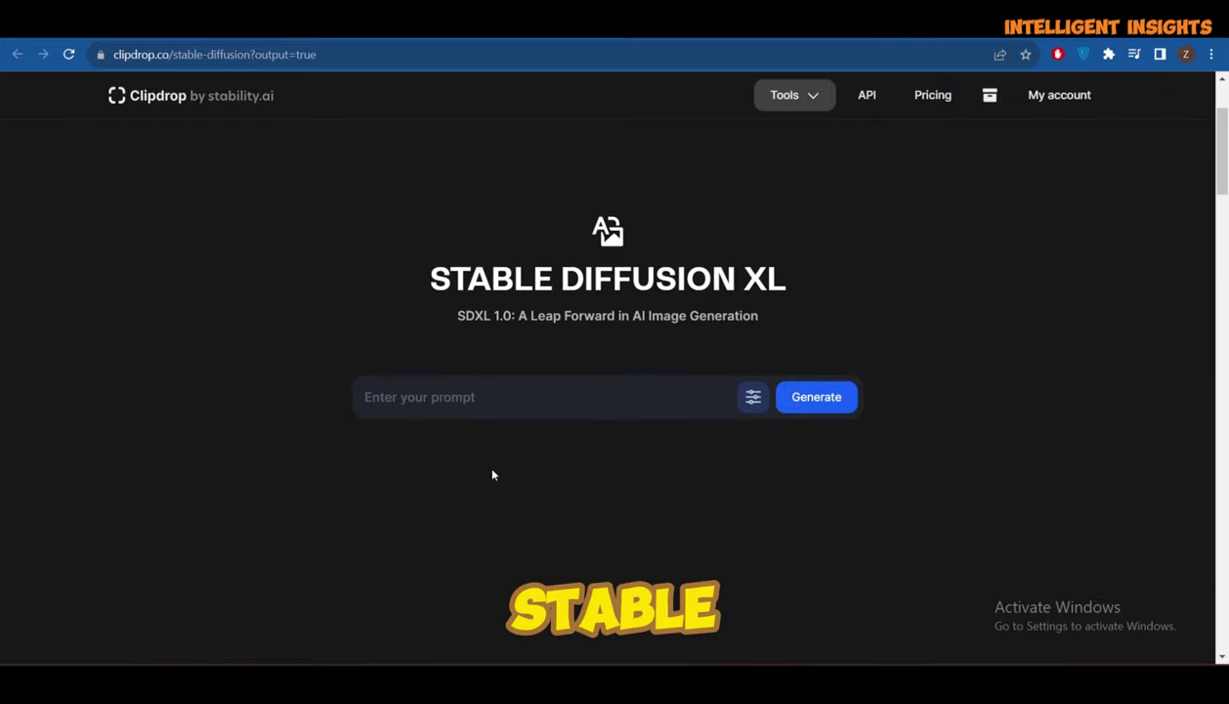
Enter the prompt 'a beautiful girl cartoon image in Disney style' and choose the Photographic style.
type("a b")
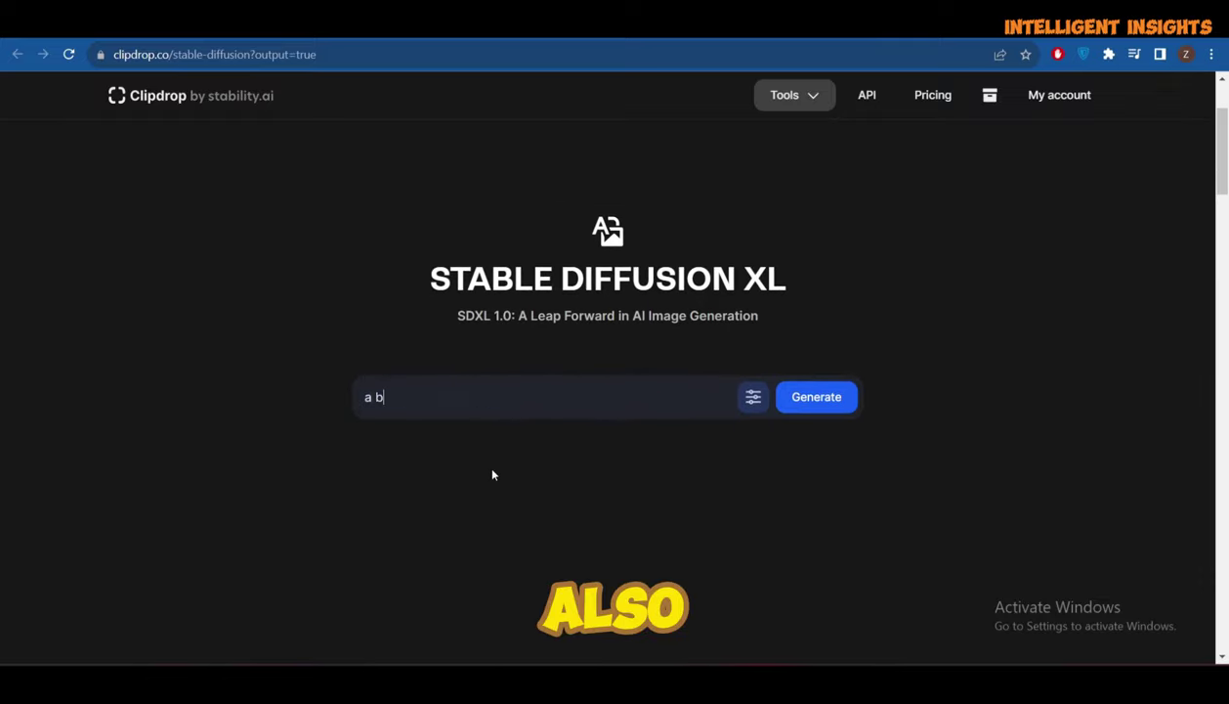
type("eautiful girl cart")
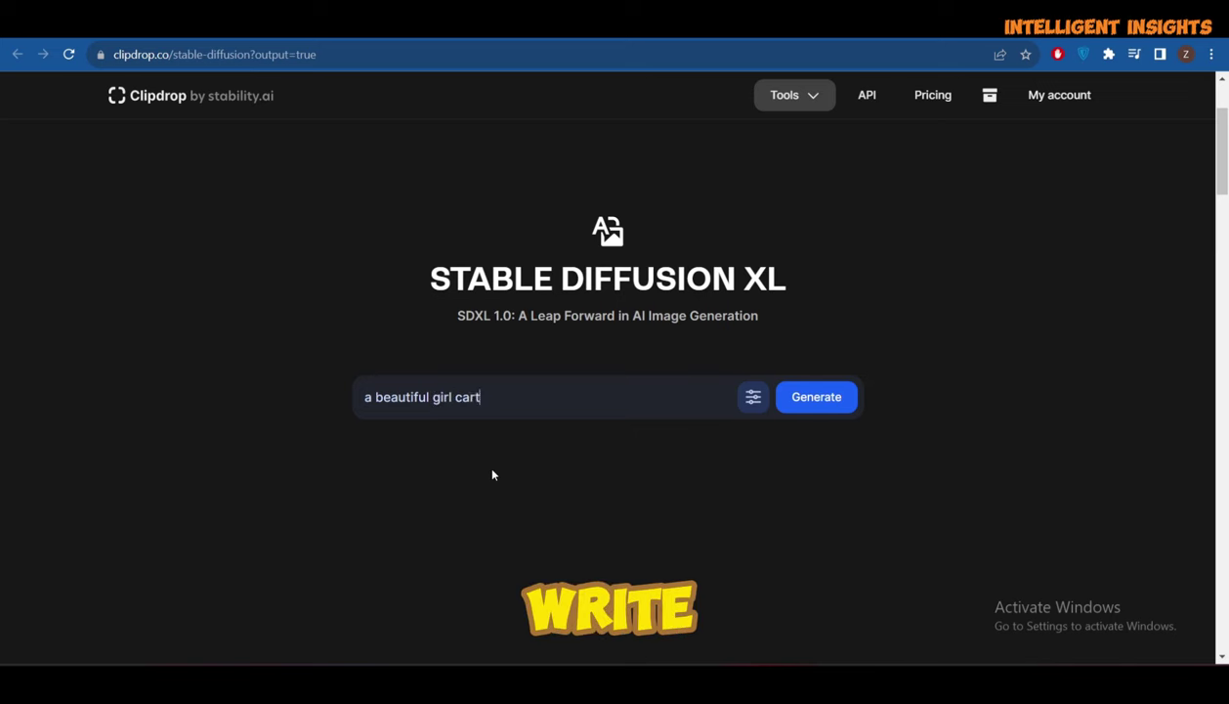
type("oon image in Di")
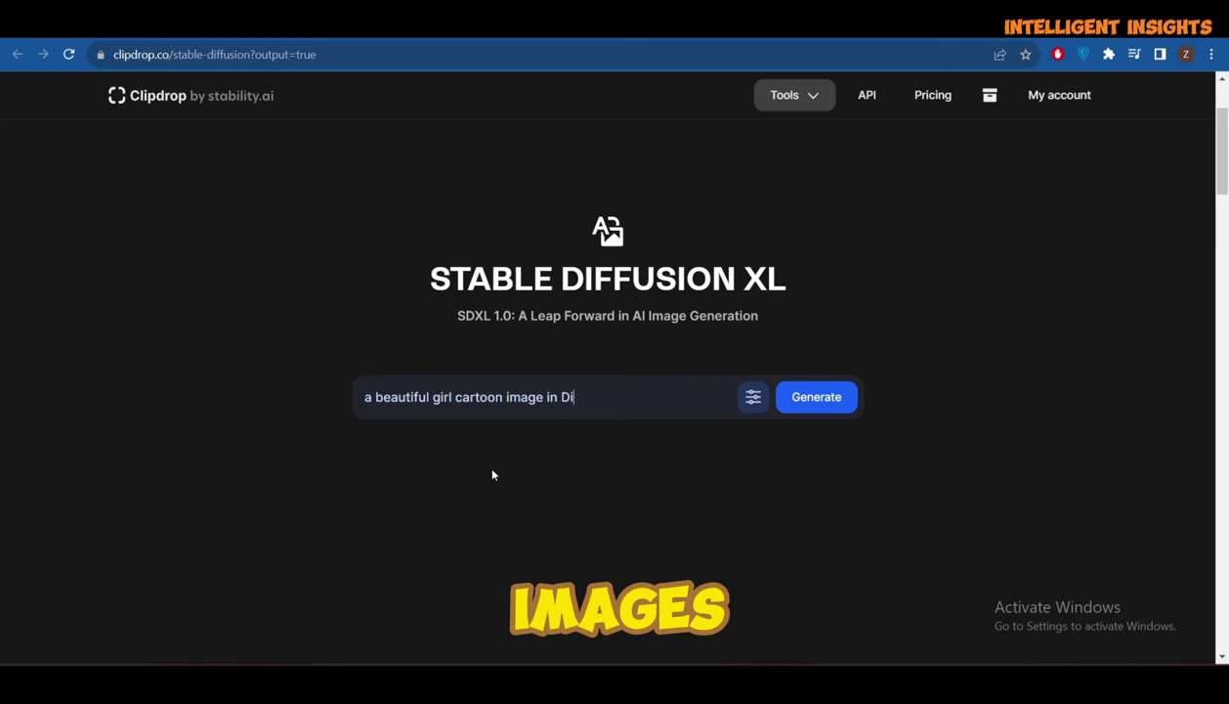
type("sney style")
left_click(751, 397)
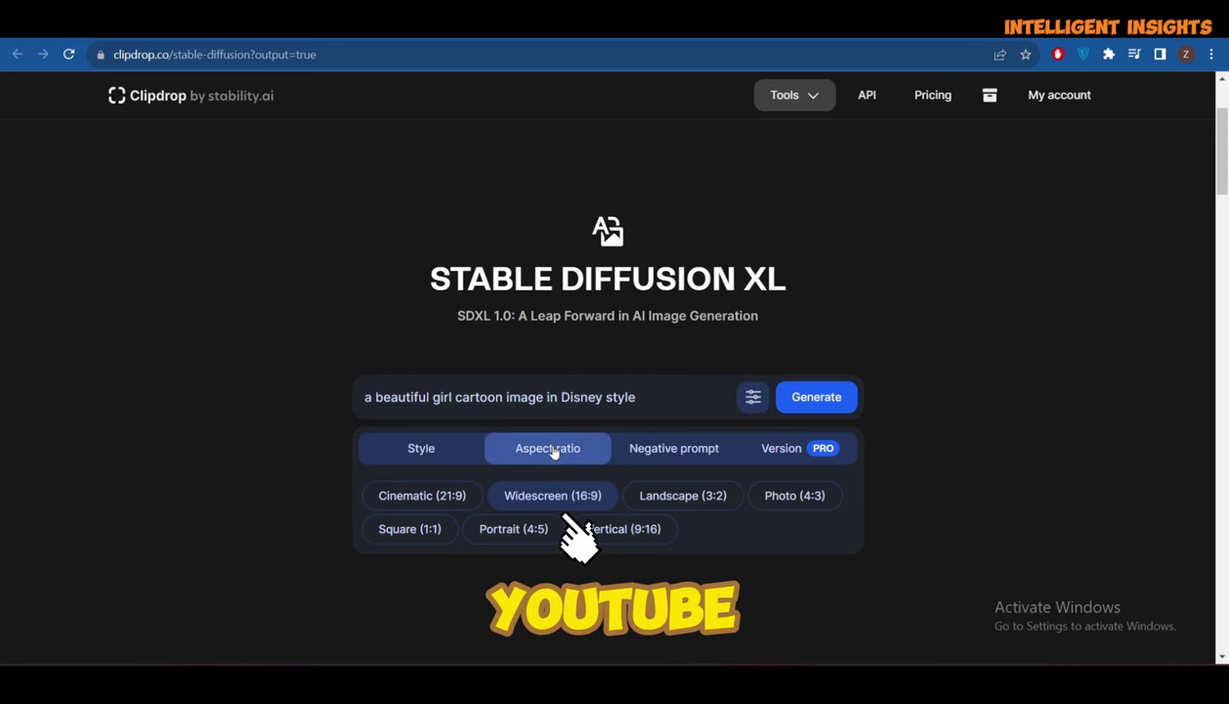
left_click(405, 450)
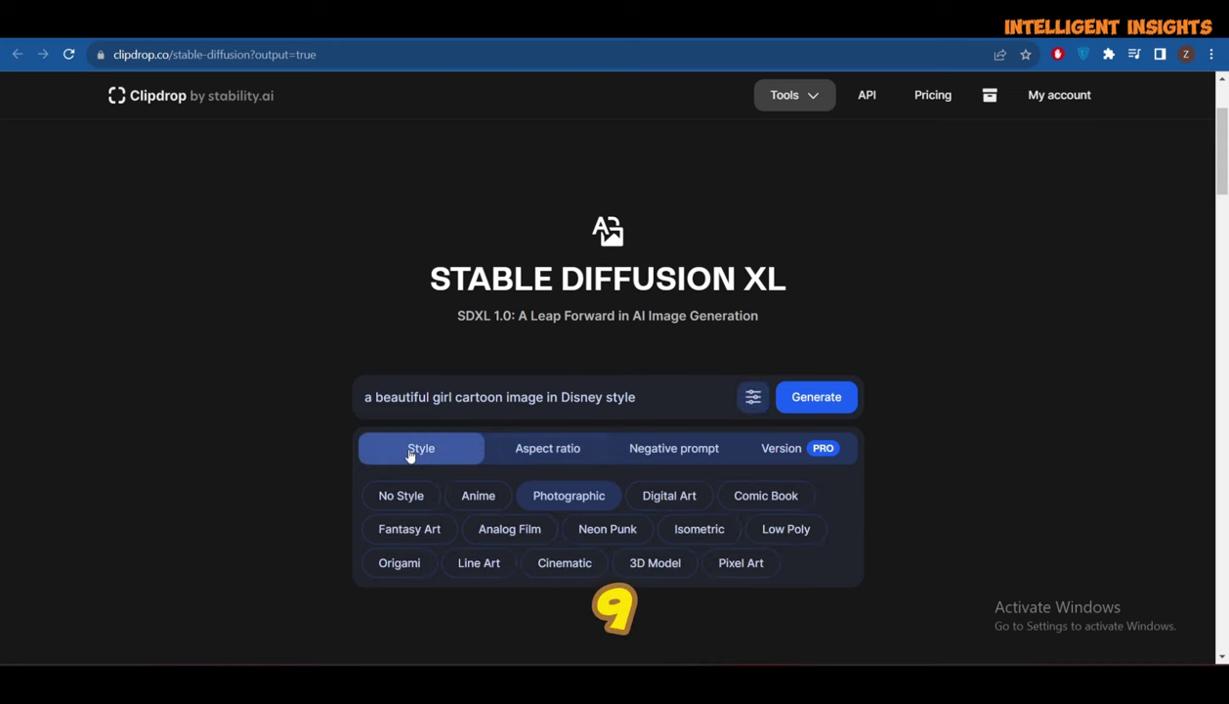
left_click(570, 497)
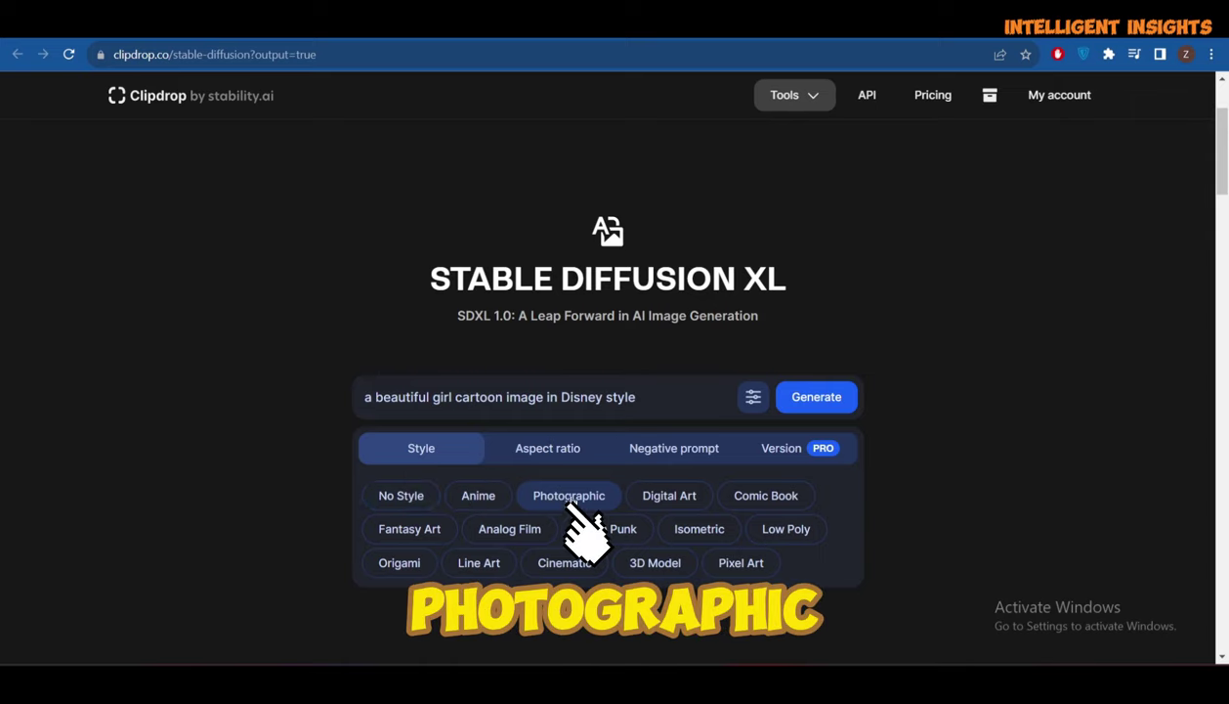
Generate four images from the prompt and look through the results.
left_click(811, 397)
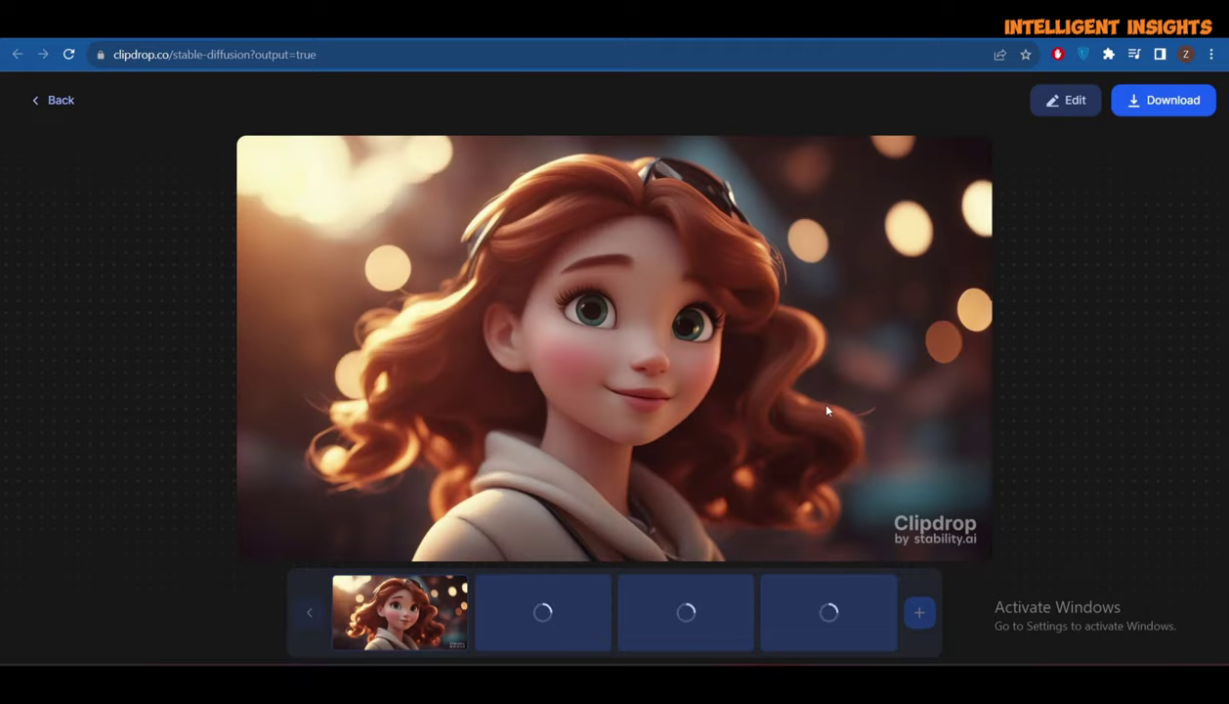
left_click(535, 608)
left_click(684, 611)
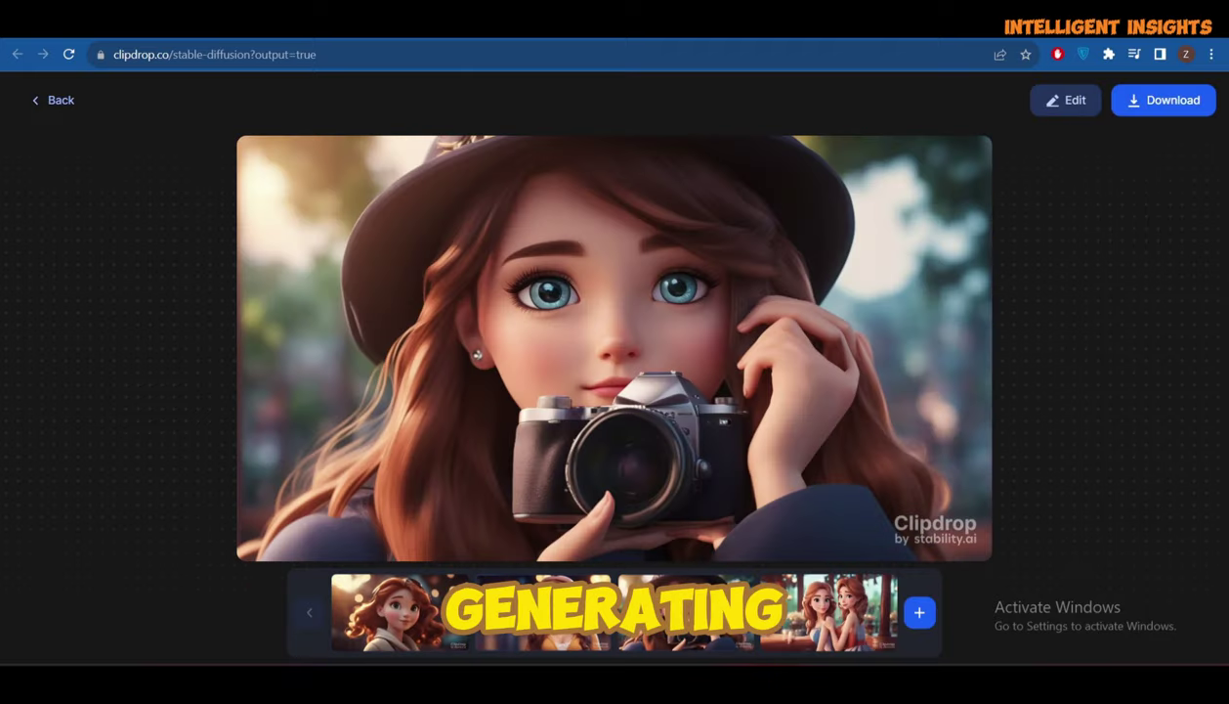
left_click(816, 613)
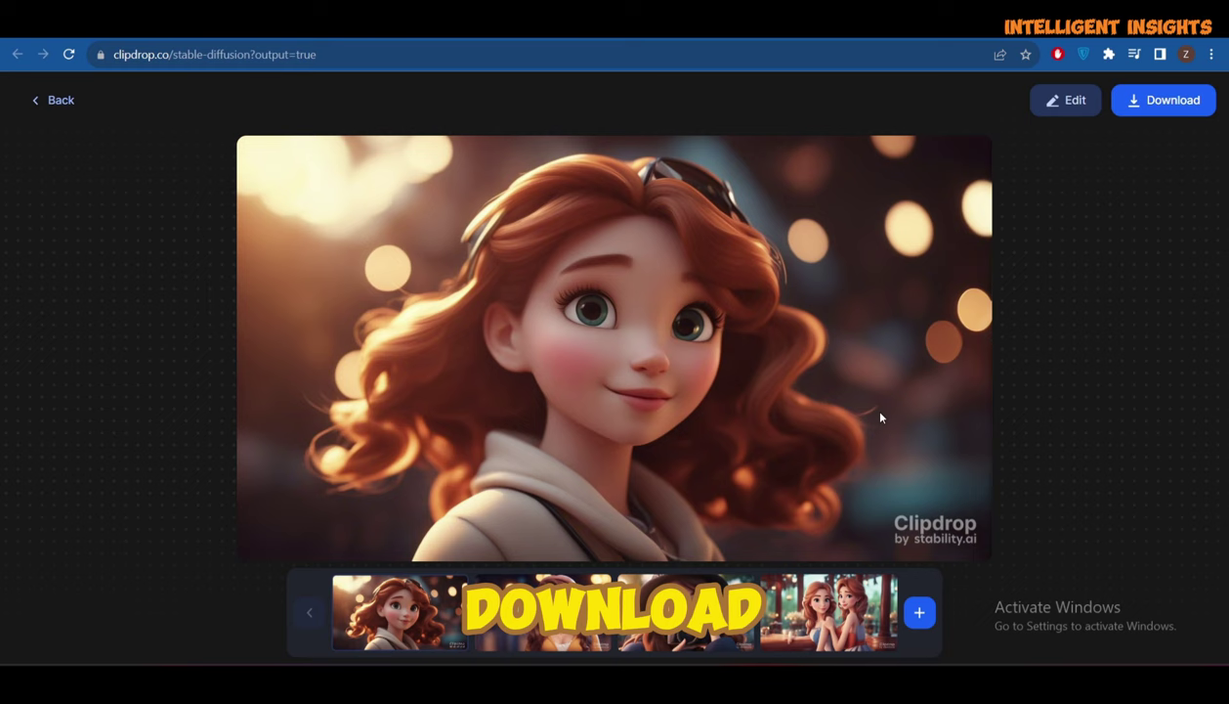
Download the red-haired girl image, then browse through to the two-girls image.
left_click(1168, 102)
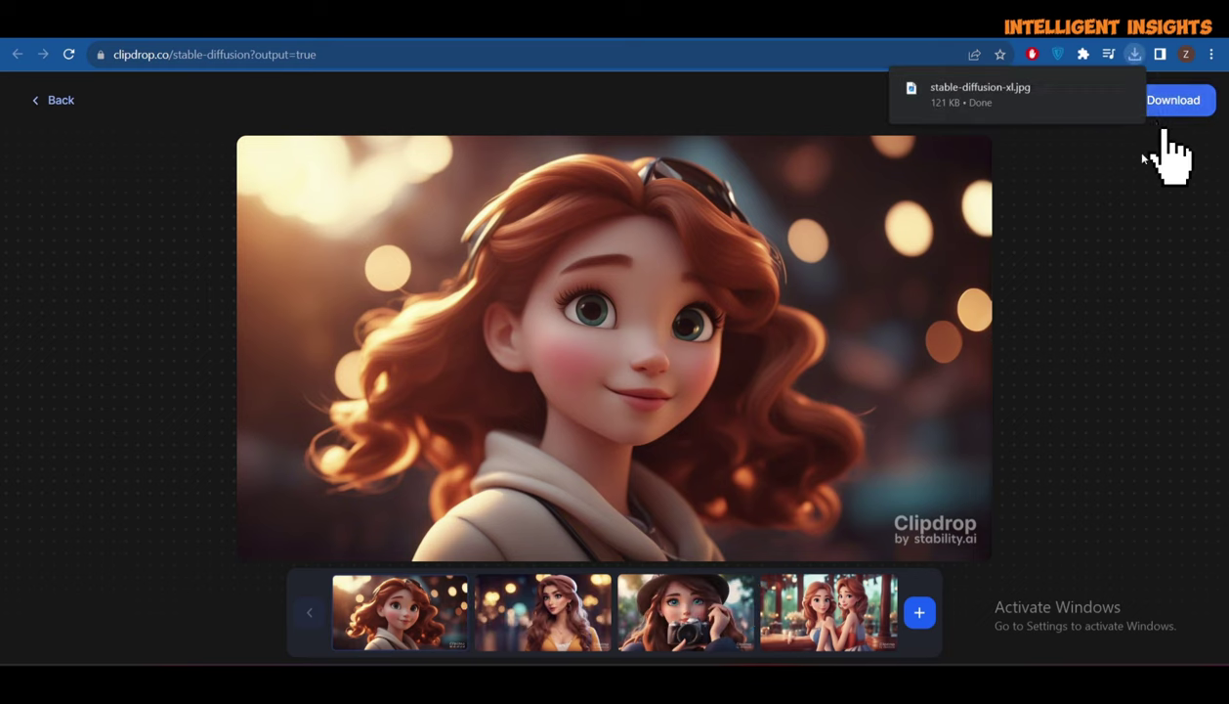
left_click(528, 616)
key("Right")
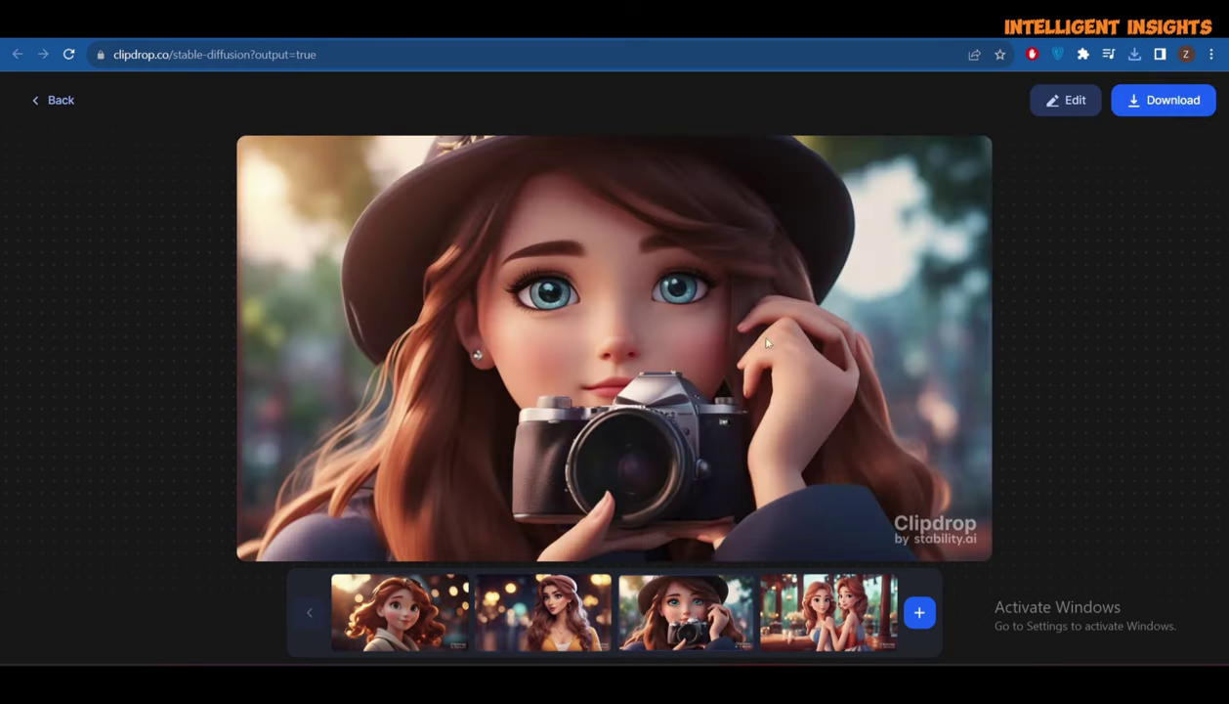
key("Right")
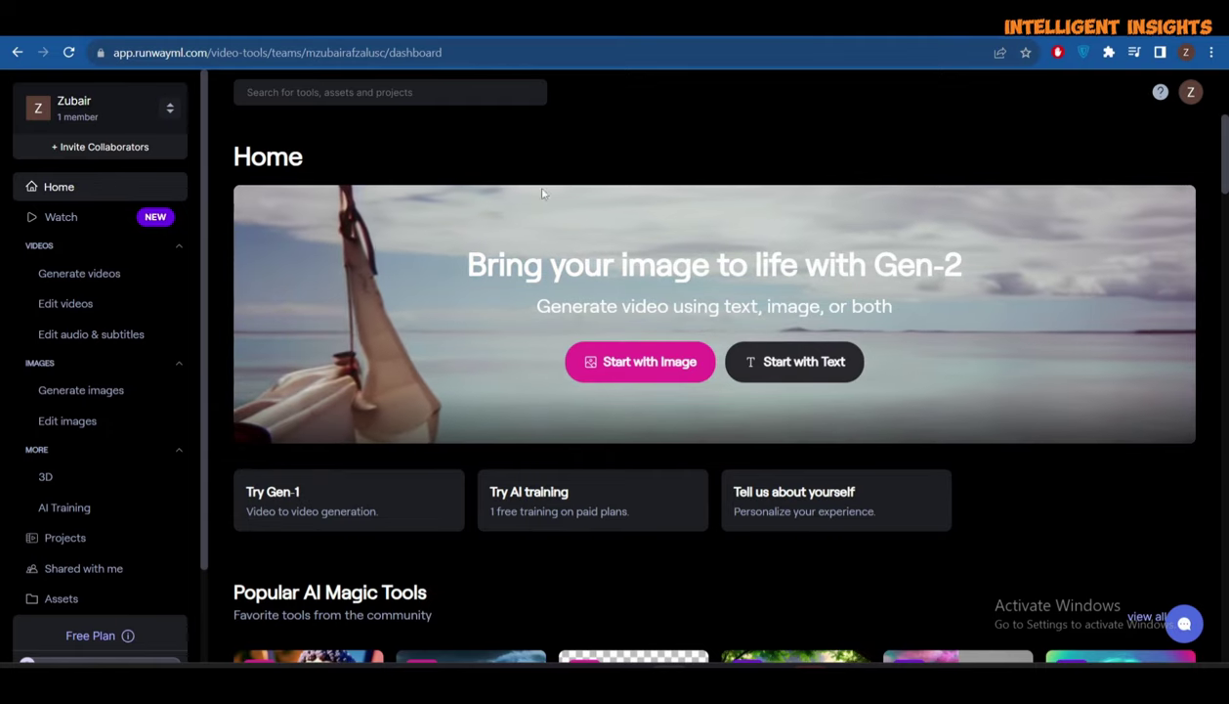
Scroll the Runway Home dashboard to the Popular AI Magic Tools row.
scroll(346, 330, "down", 1)
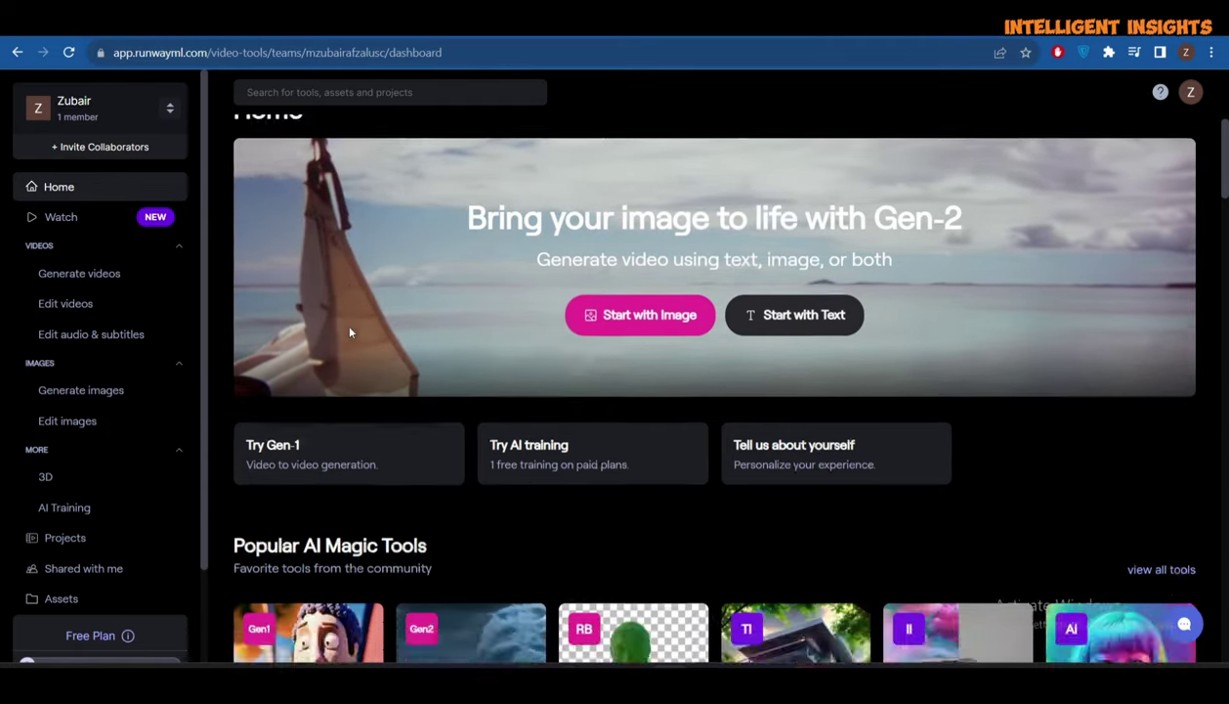
scroll(349, 334, "down", 2)
scroll(349, 333, "down", 3)
scroll(348, 333, "up", 4)
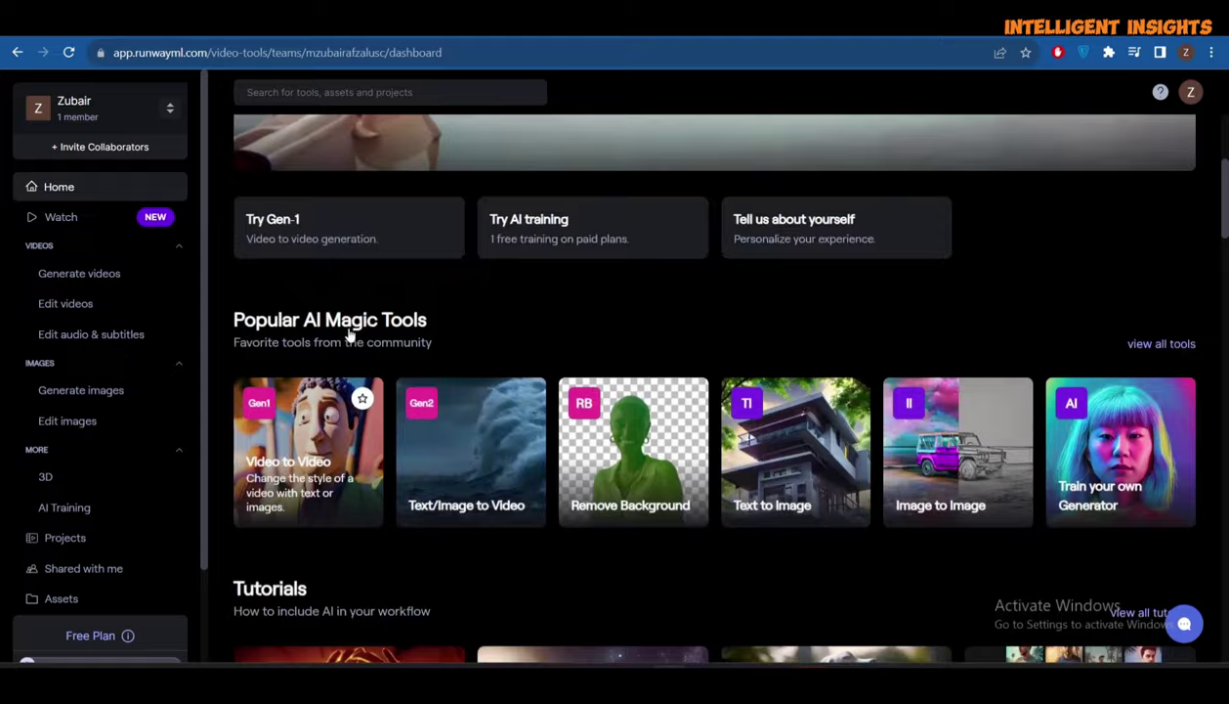
scroll(350, 335, "up", 2)
scroll(349, 342, "up", 1)
scroll(420, 426, "down", 1)
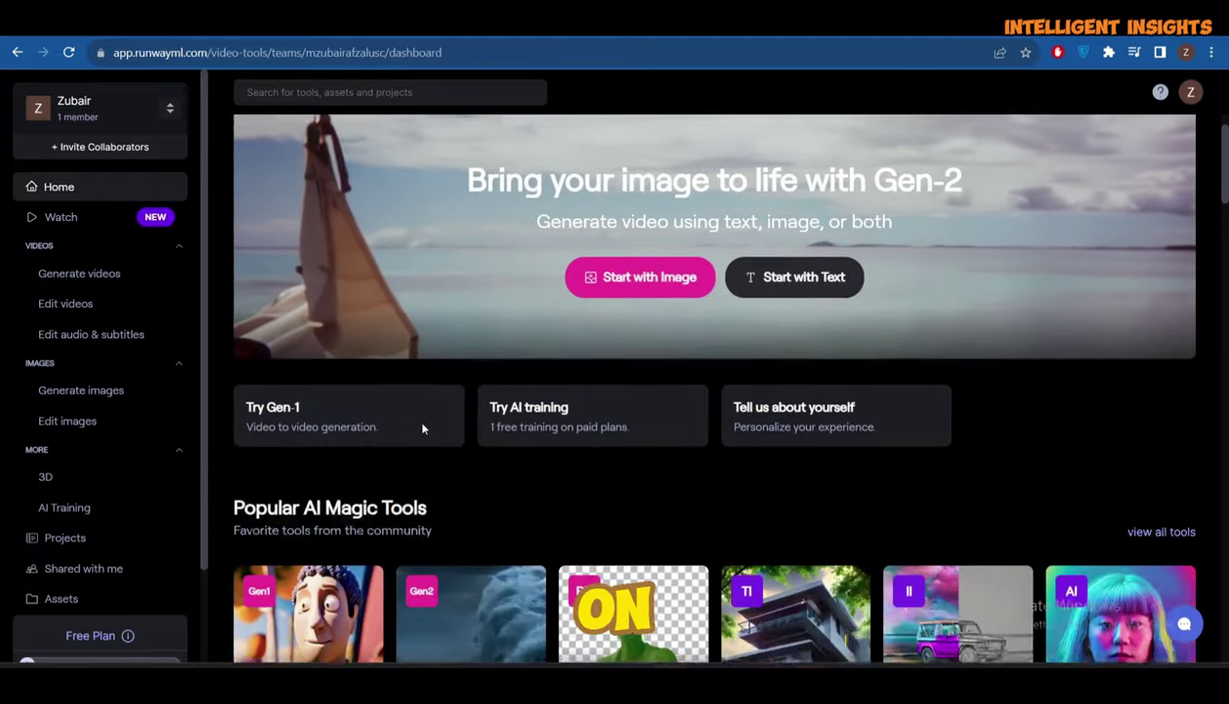
scroll(405, 489, "down", 1)
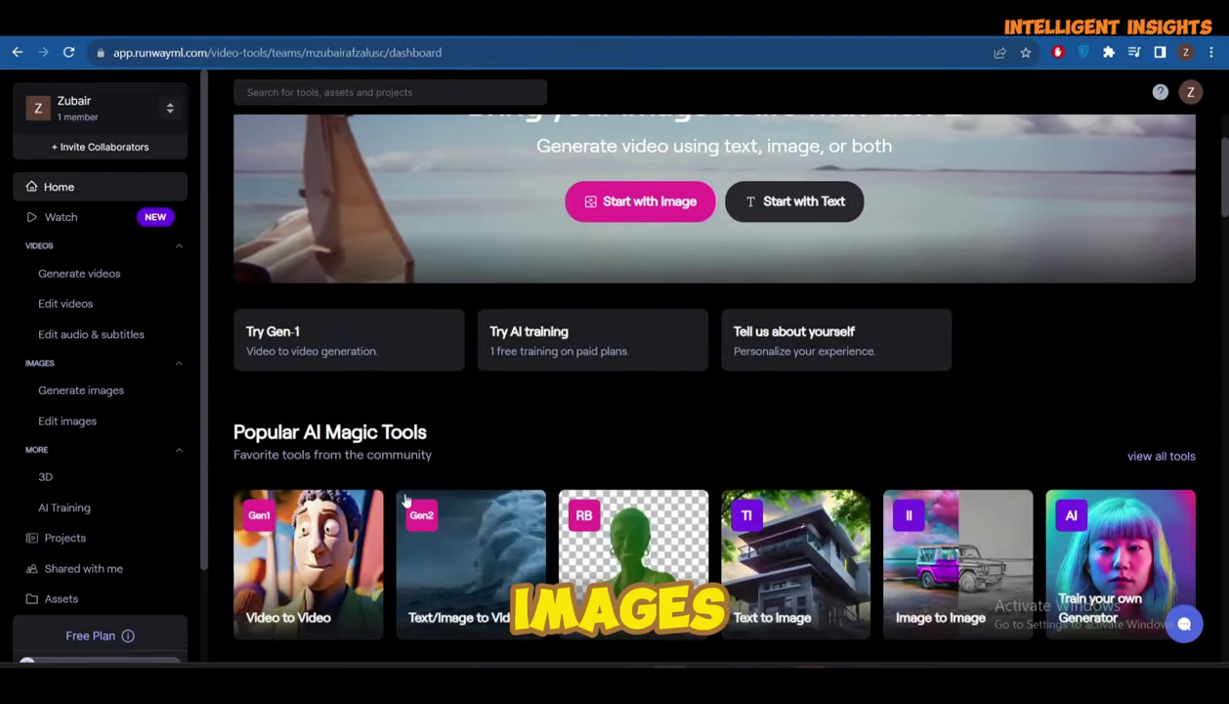
Upload the two-girls image stable-diffusion-xl (3) into the Text/Image to Video generator.
left_click(459, 593)
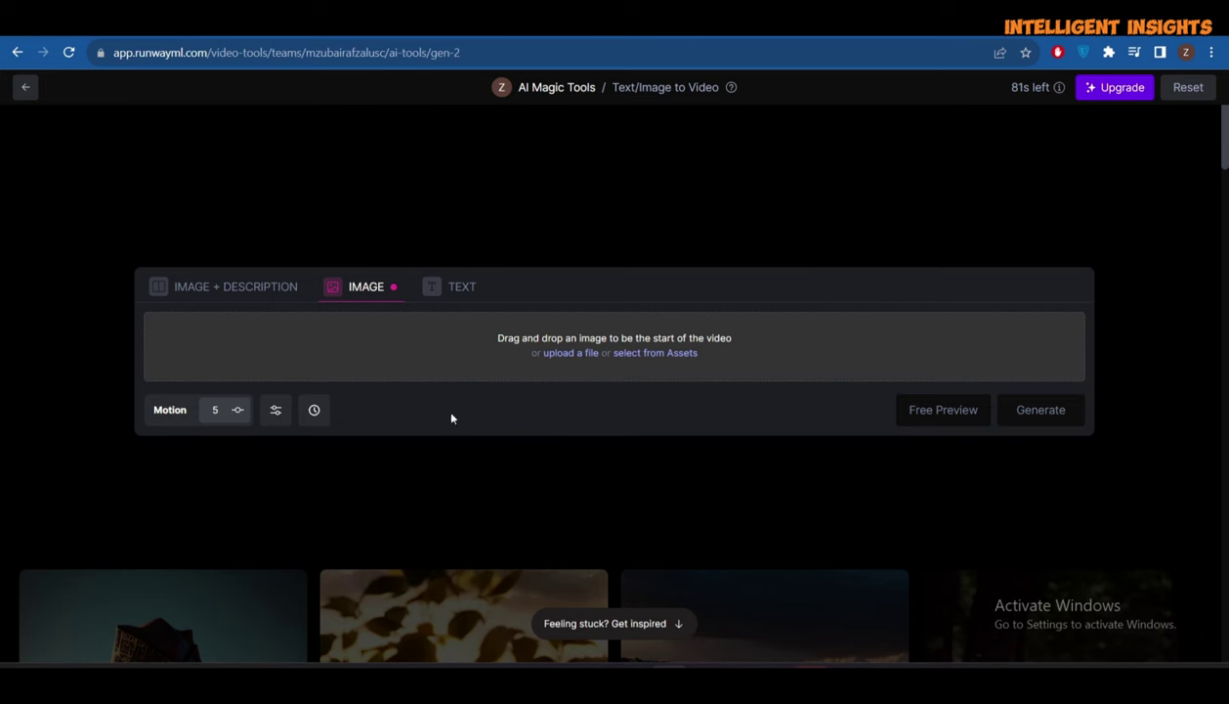
left_click(561, 355)
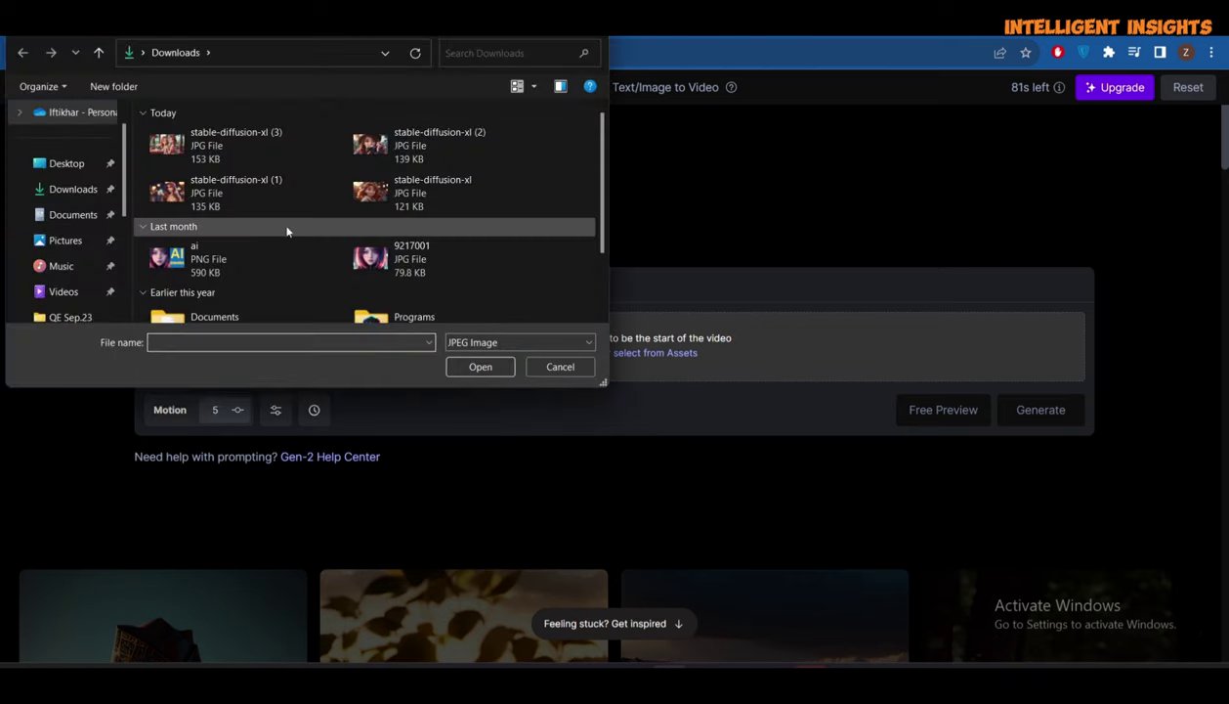
double_click(182, 157)
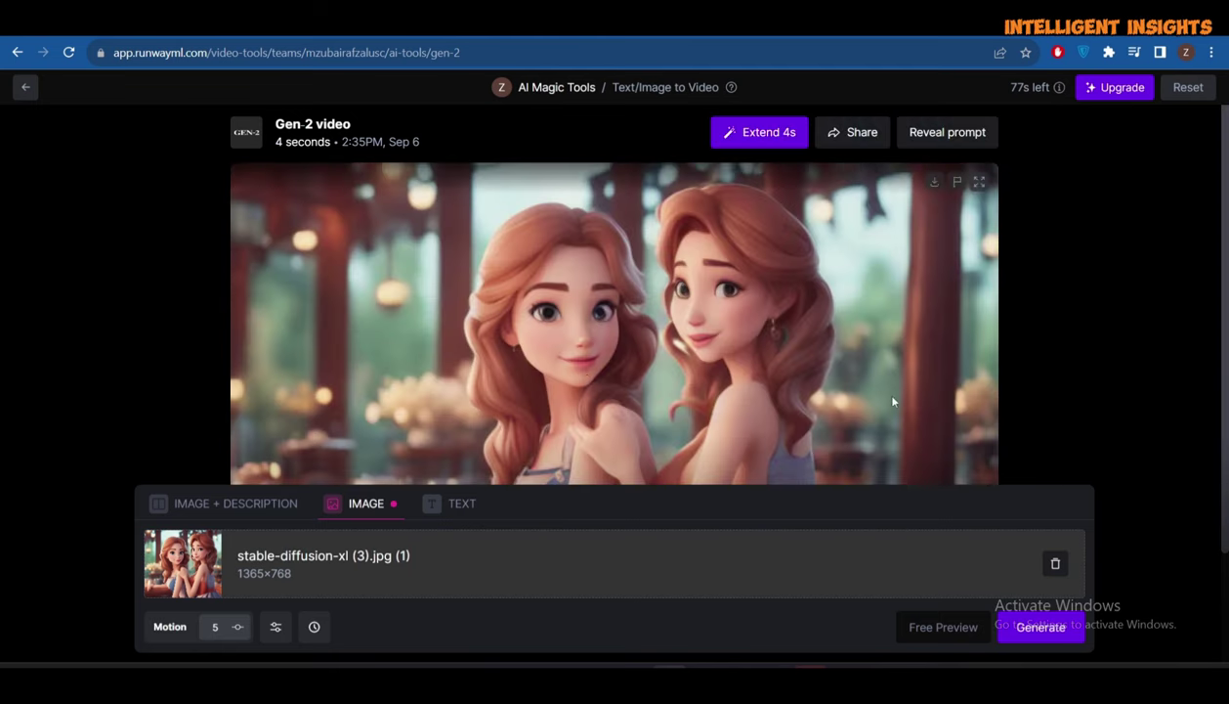
scroll(733, 358, "down", 1)
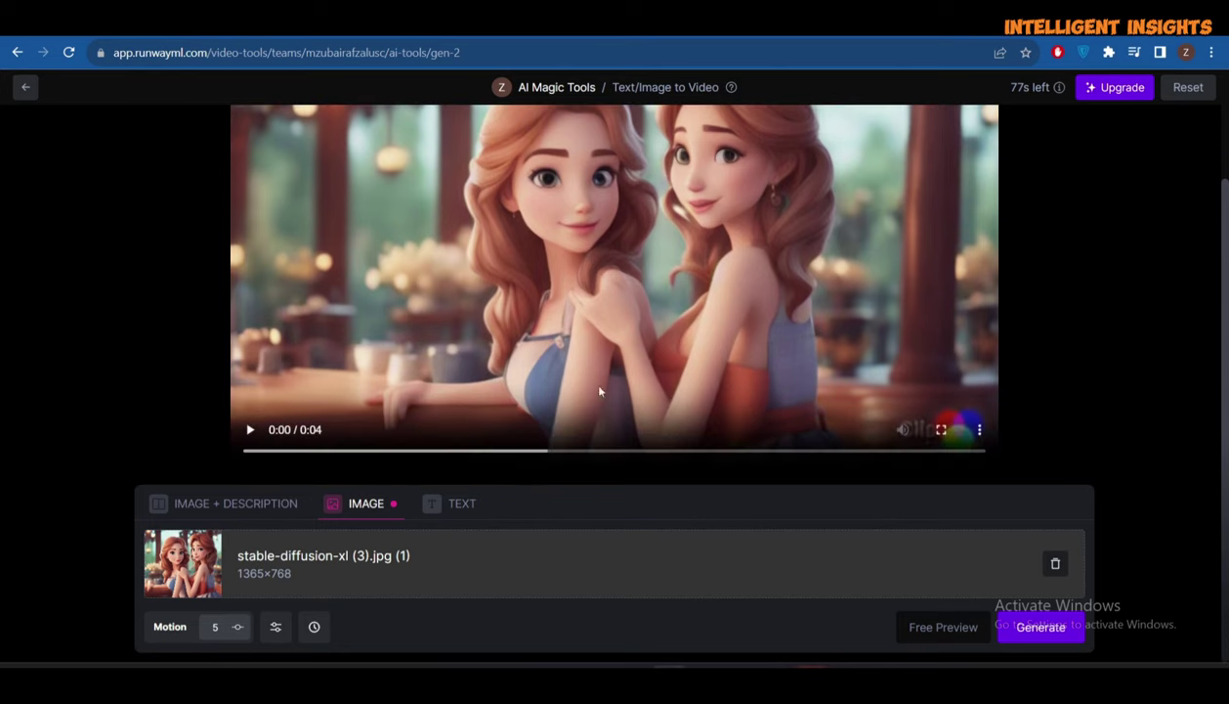
left_click(249, 431)
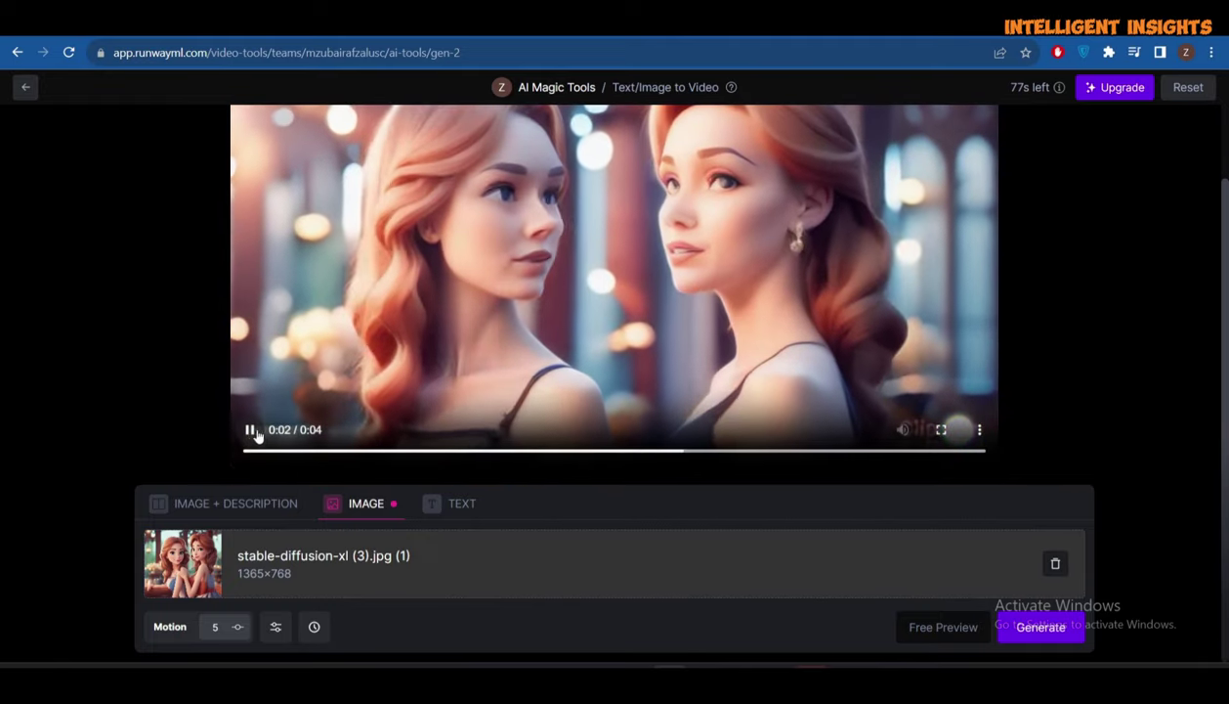
left_click(252, 431)
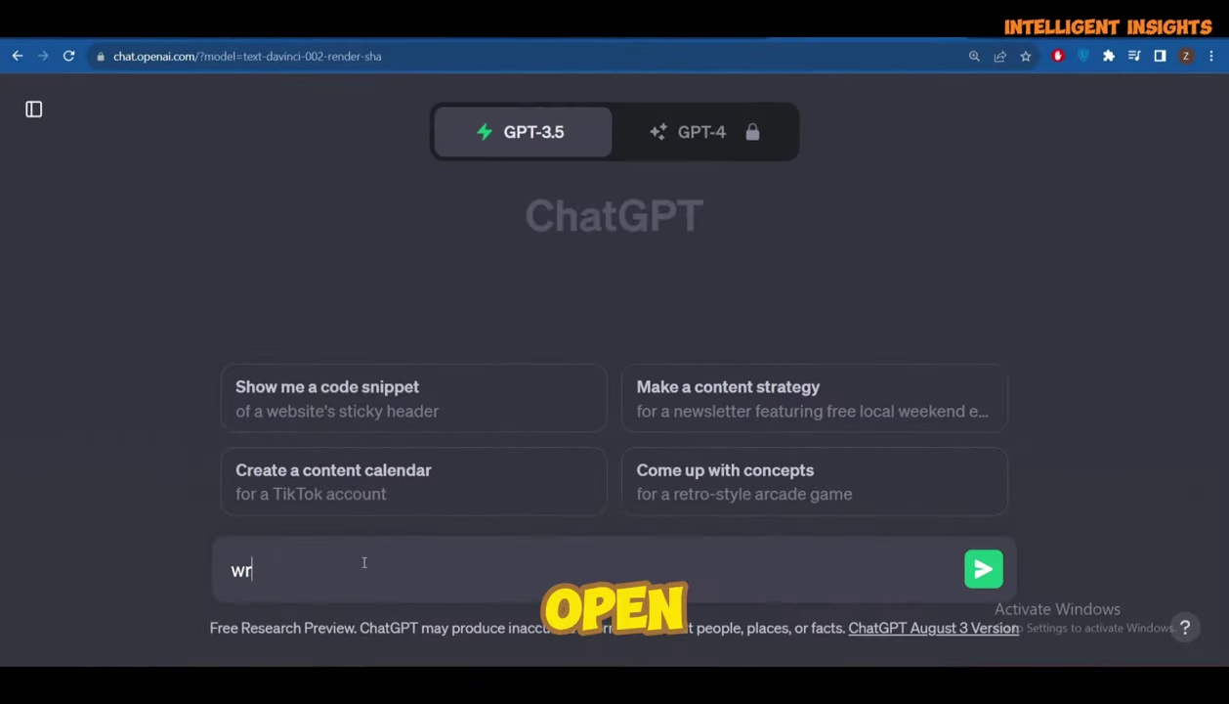
Ask ChatGPT for a cute-girl village-life story, then for it broken into five small scenes.
type("ite a shor")
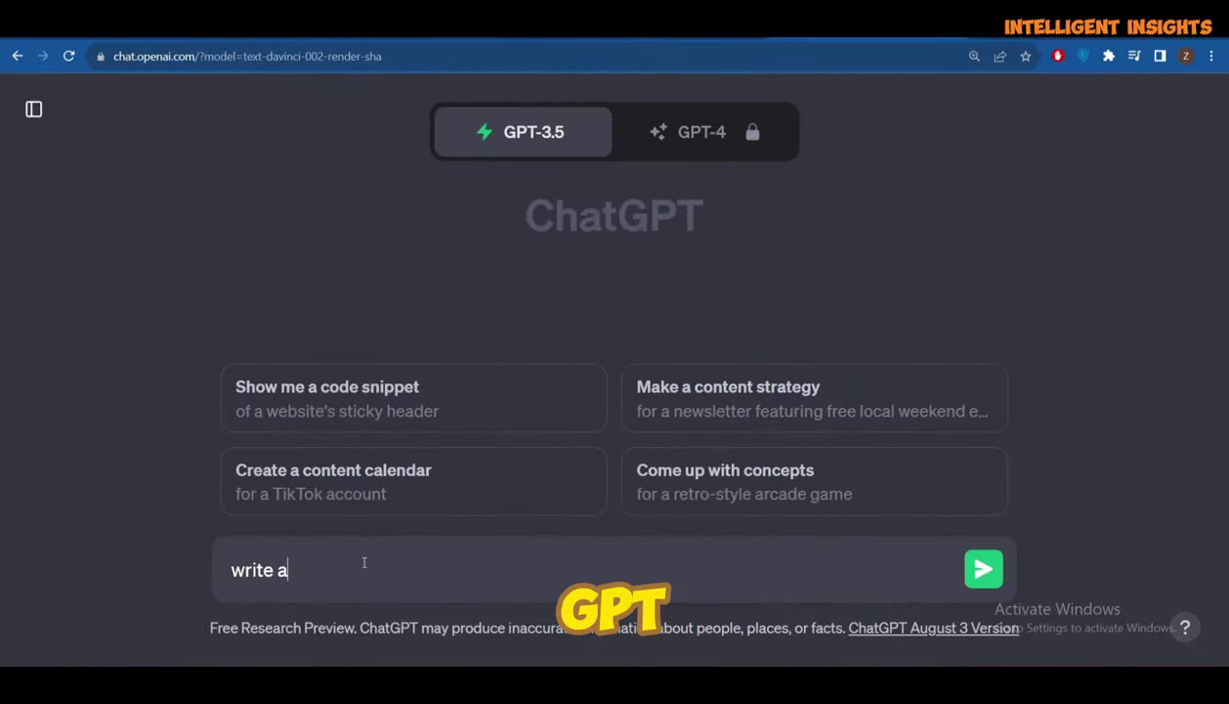
type("t story of a cute girl ")
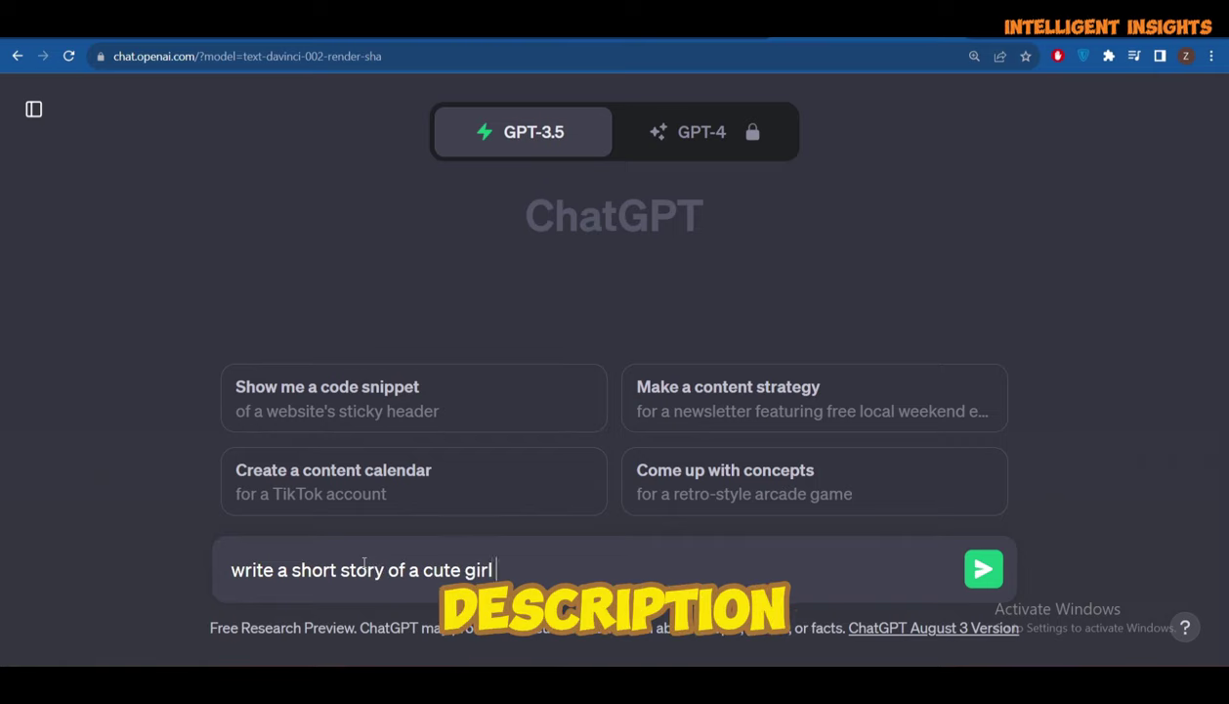
type("exploring the village life")
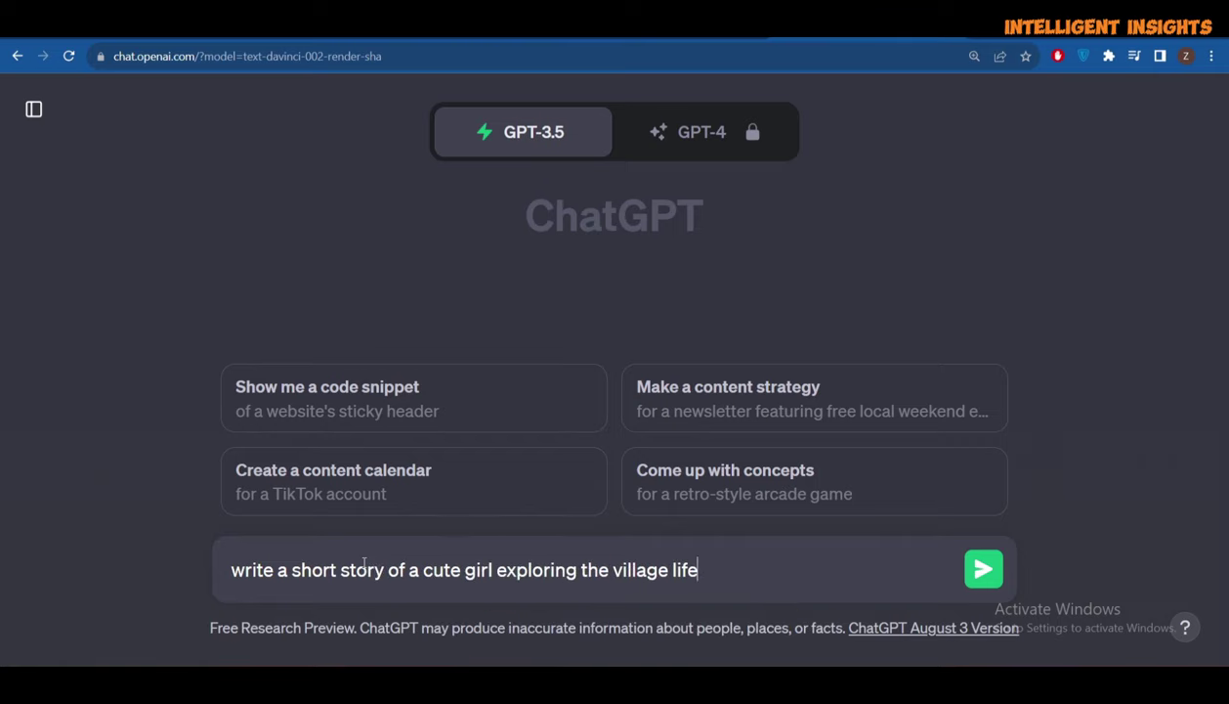
key("Return")
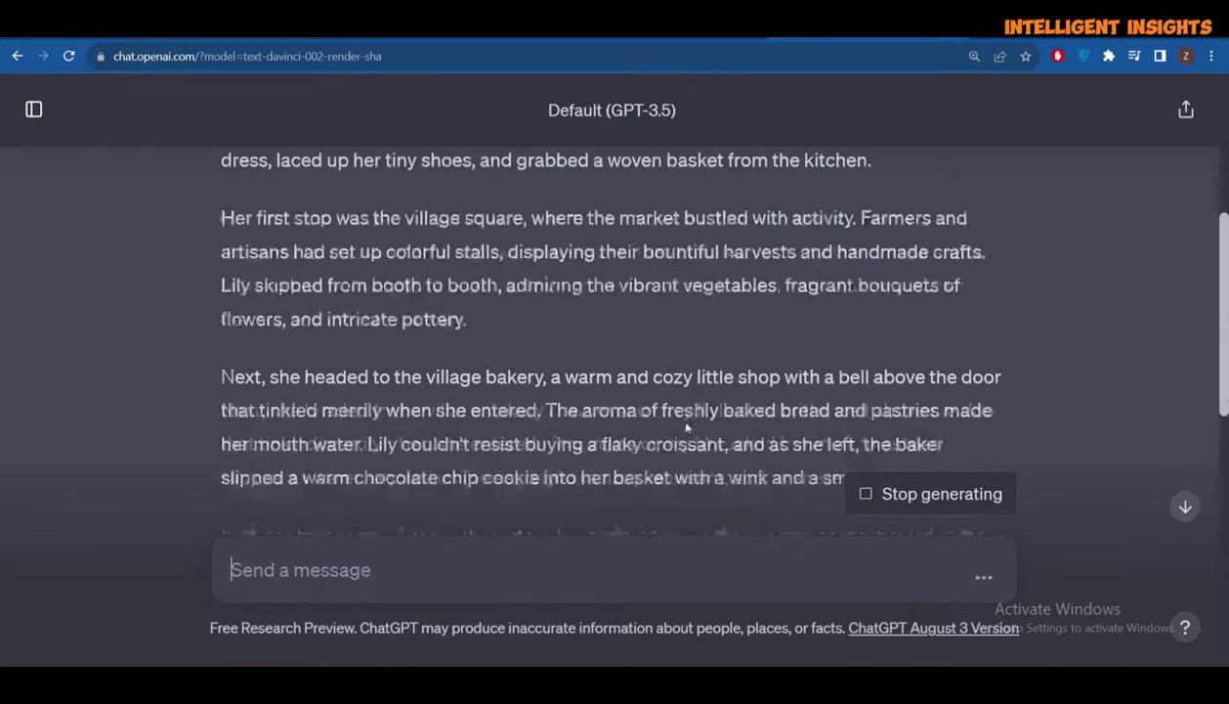
type("brake it")
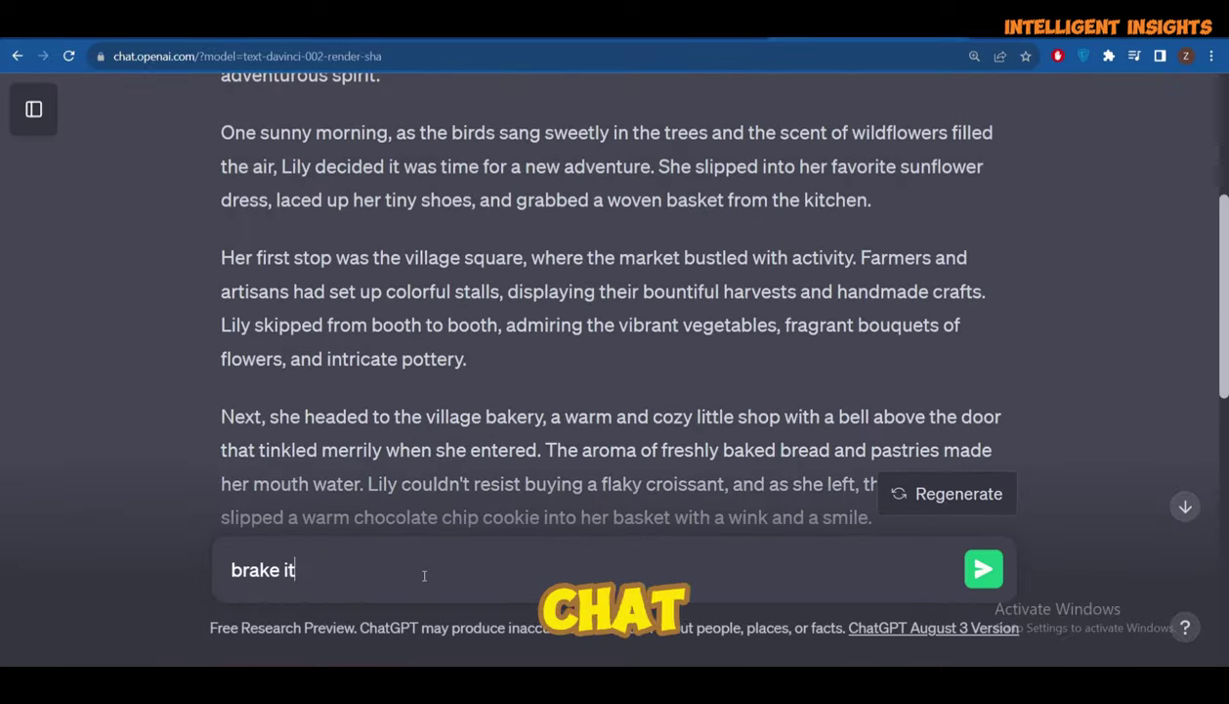
type(" into five small scene")
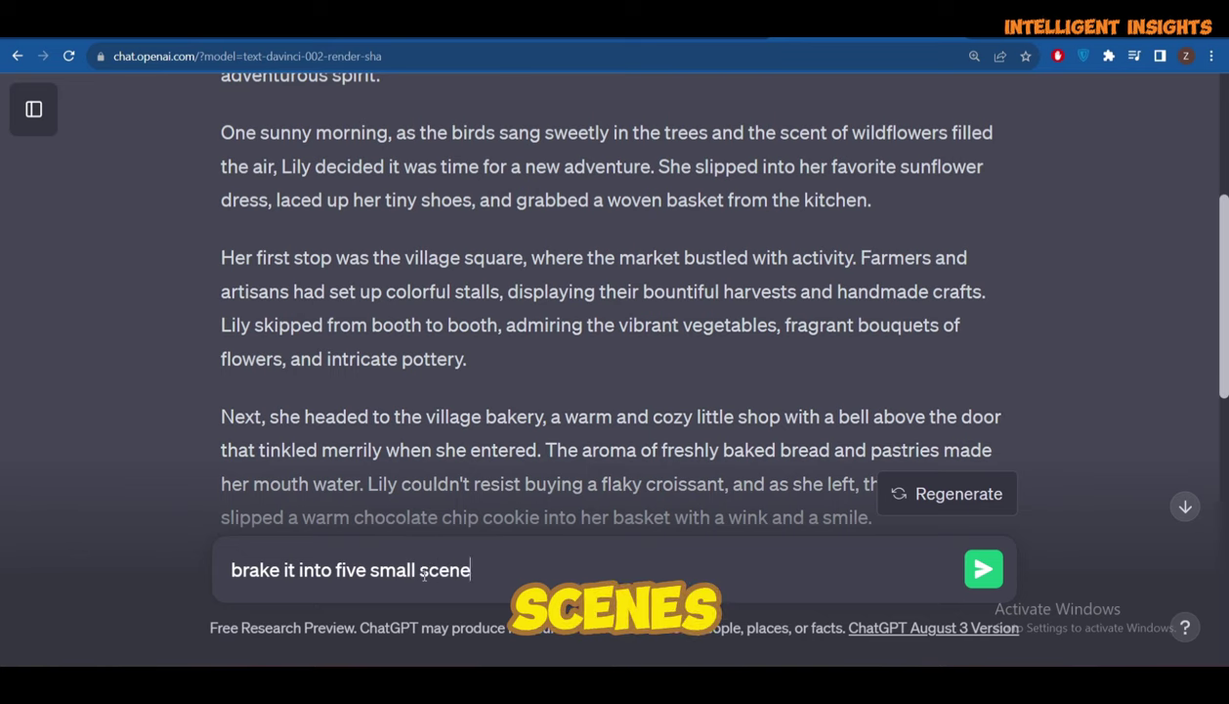
type("s")
key("Return")
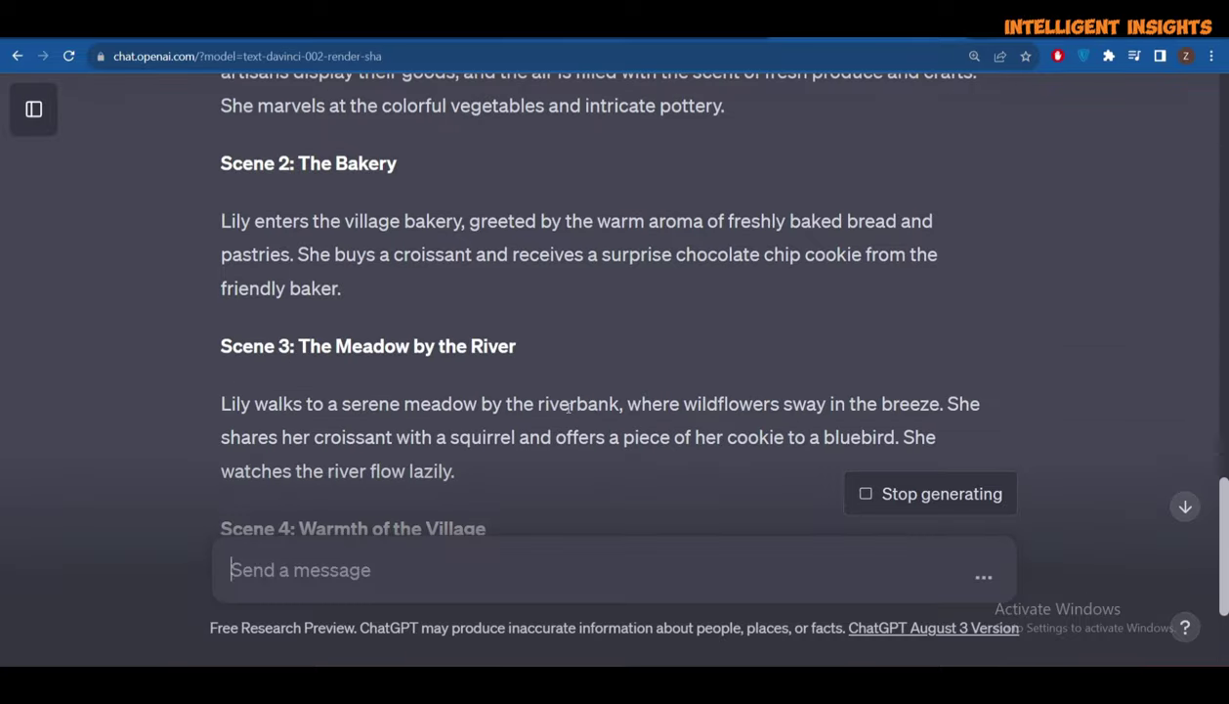
scroll(557, 313, "up", 1)
scroll(557, 310, "up", 2)
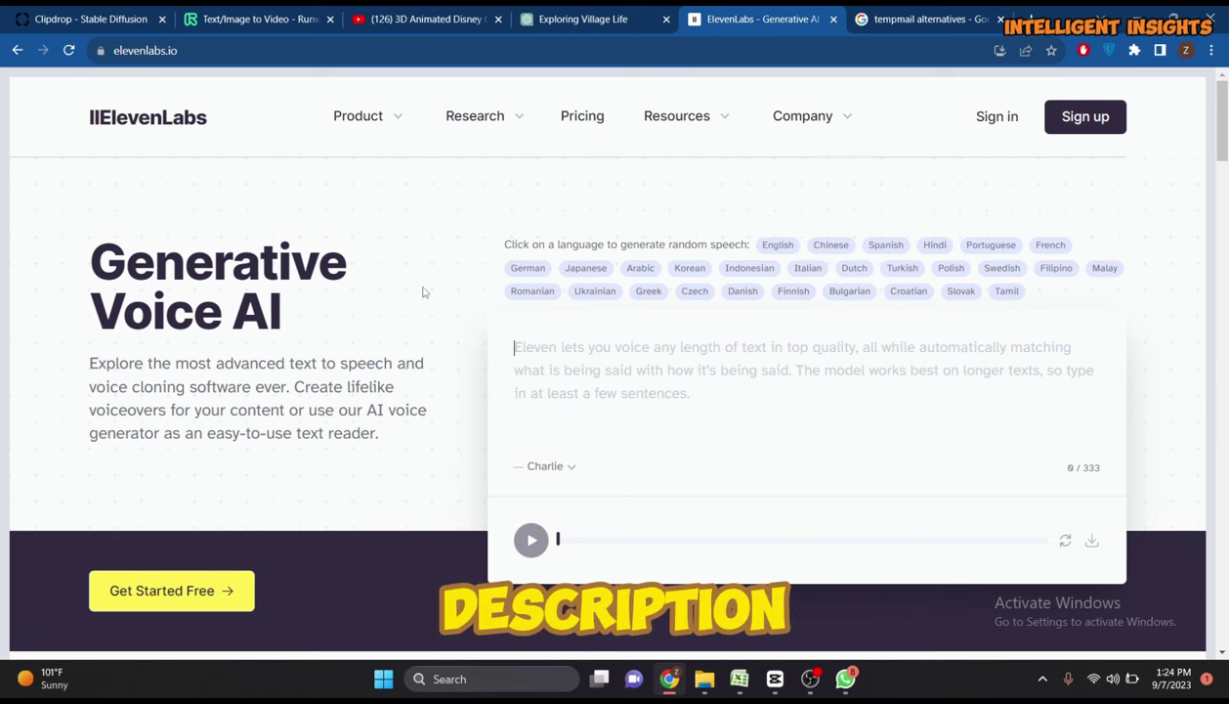
Paste the Lily story, generate speech with the Charlie voice, and download the MP3.
left_click(538, 360)
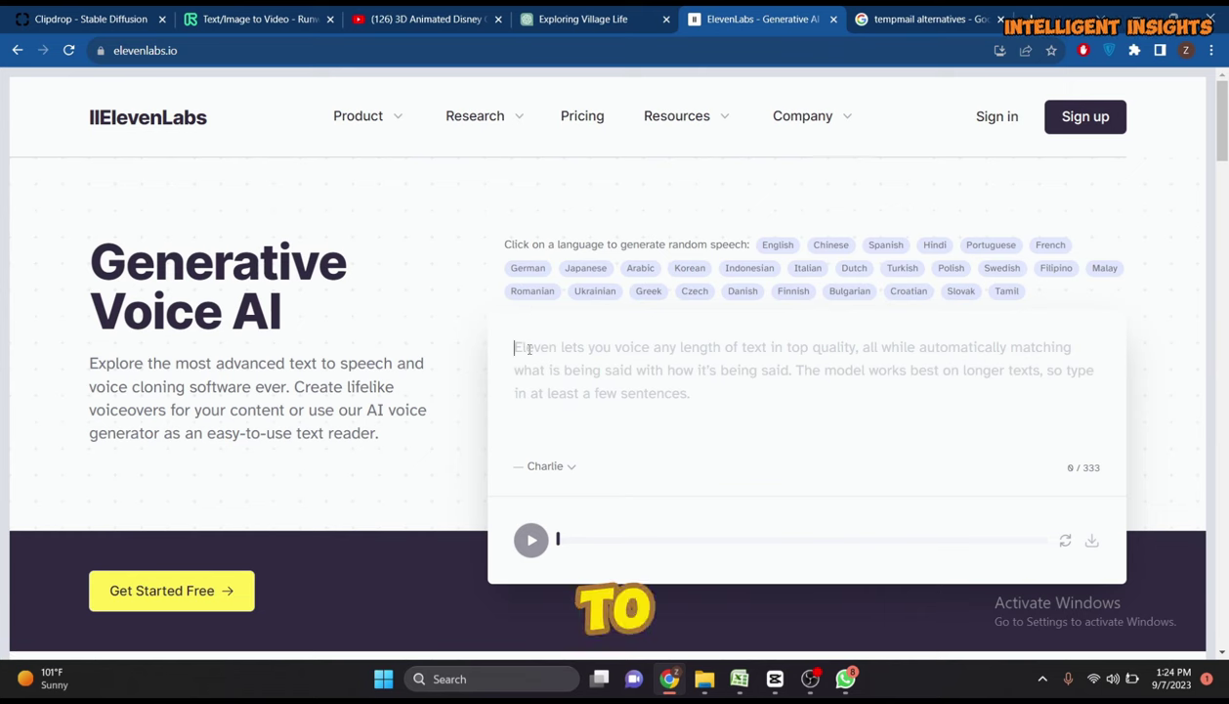
right_click(529, 349)
left_click(557, 471)
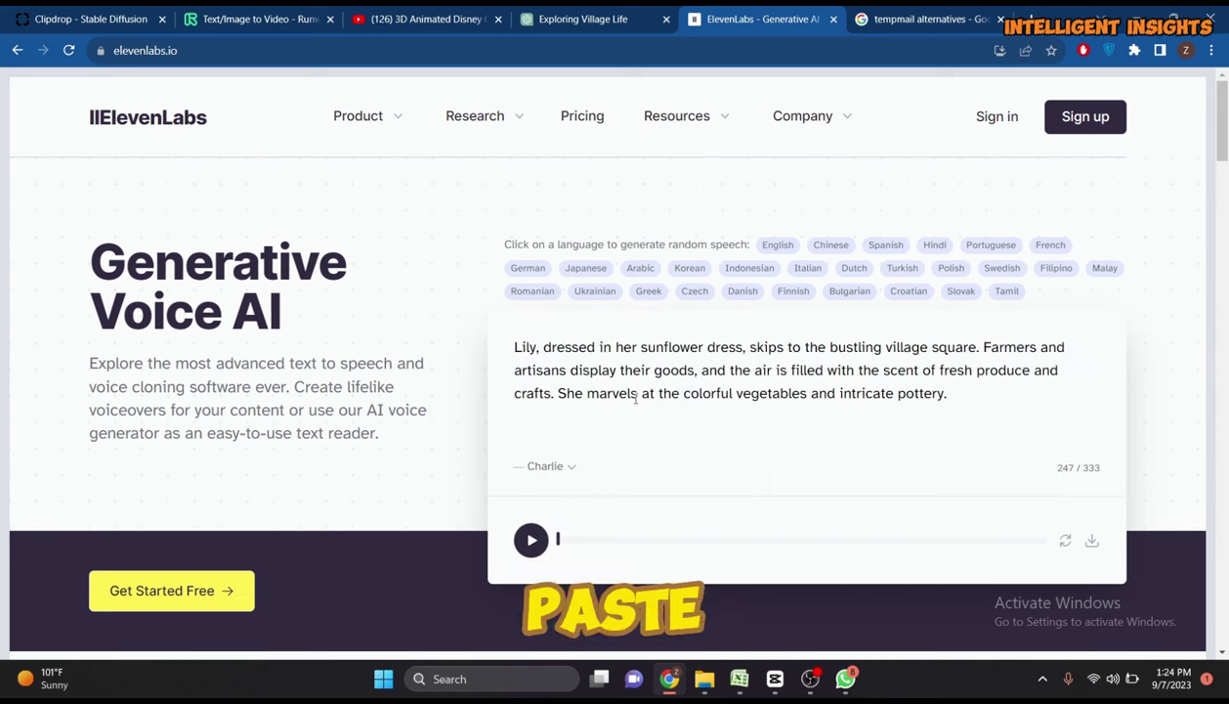
left_click(570, 468)
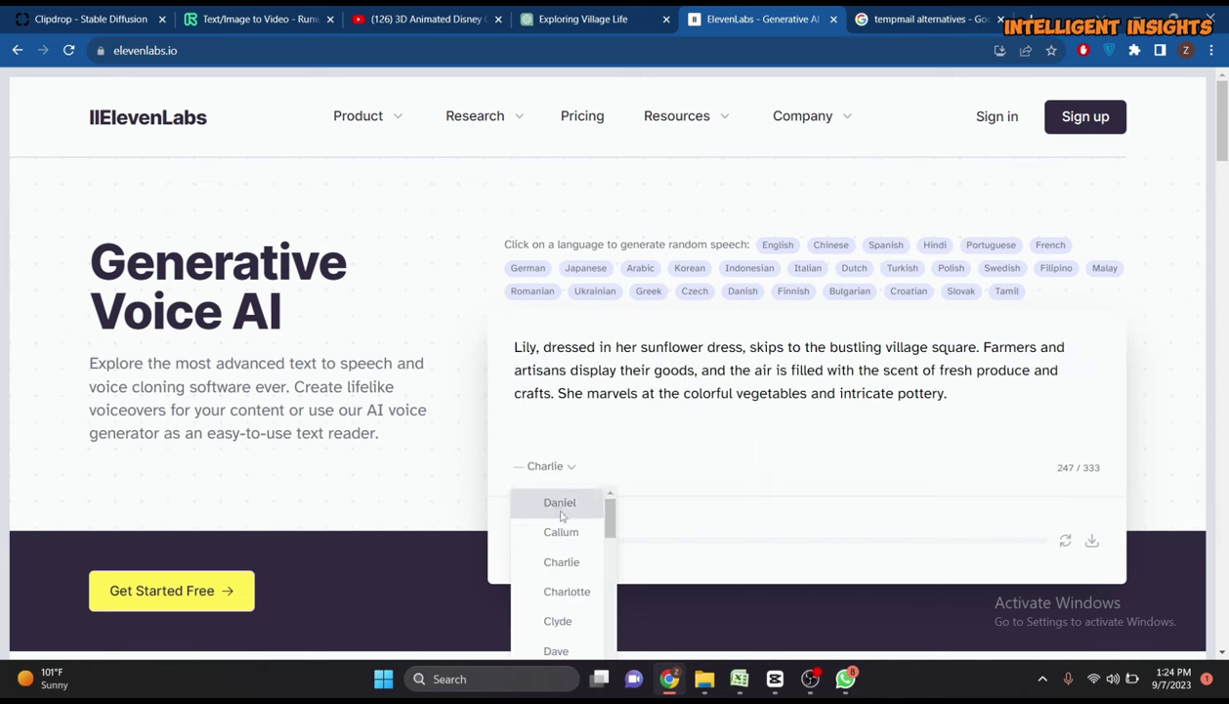
left_click(561, 562)
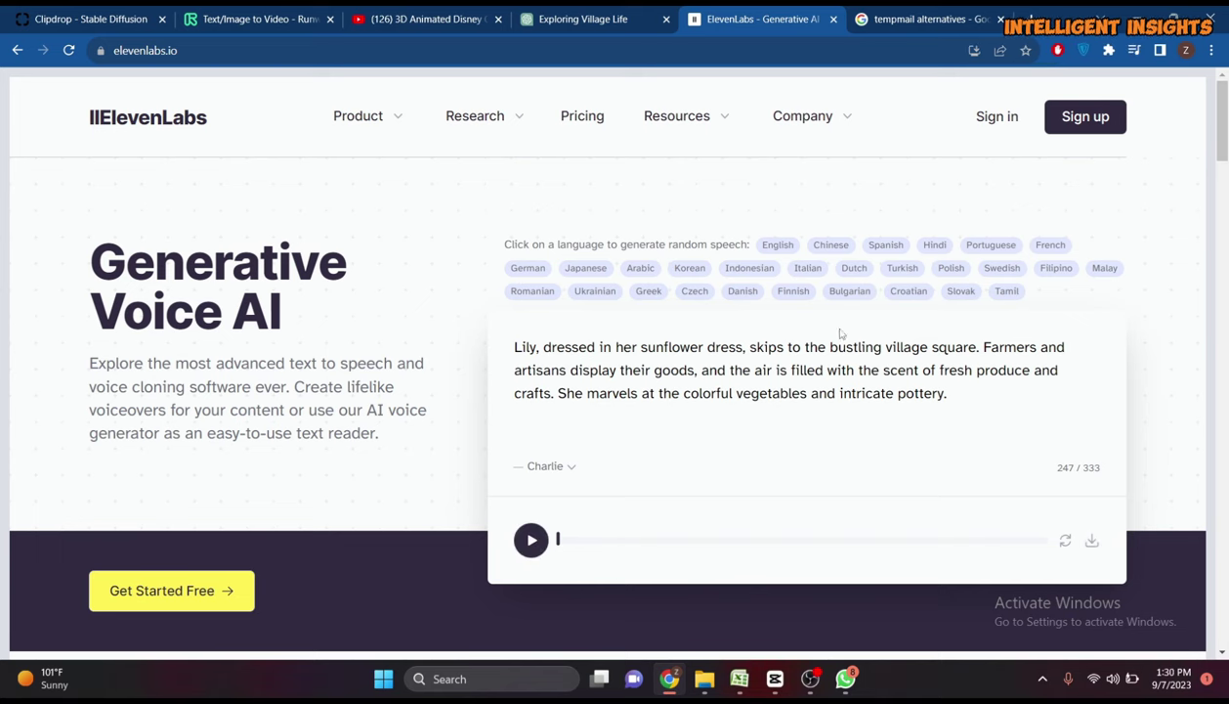
left_click(1092, 541)
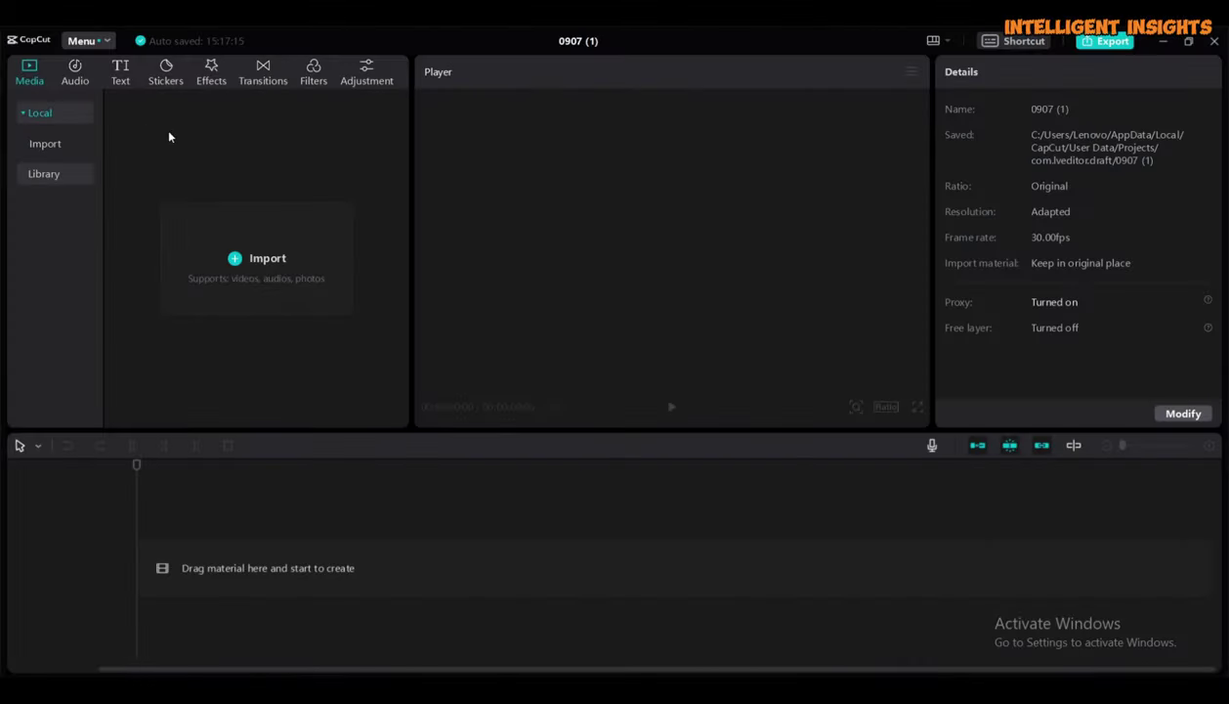
Import the six Gen-2 cartoon clips into CapCut's media panel.
left_click(250, 256)
left_click(244, 210)
left_click(450, 211, "ctrl")
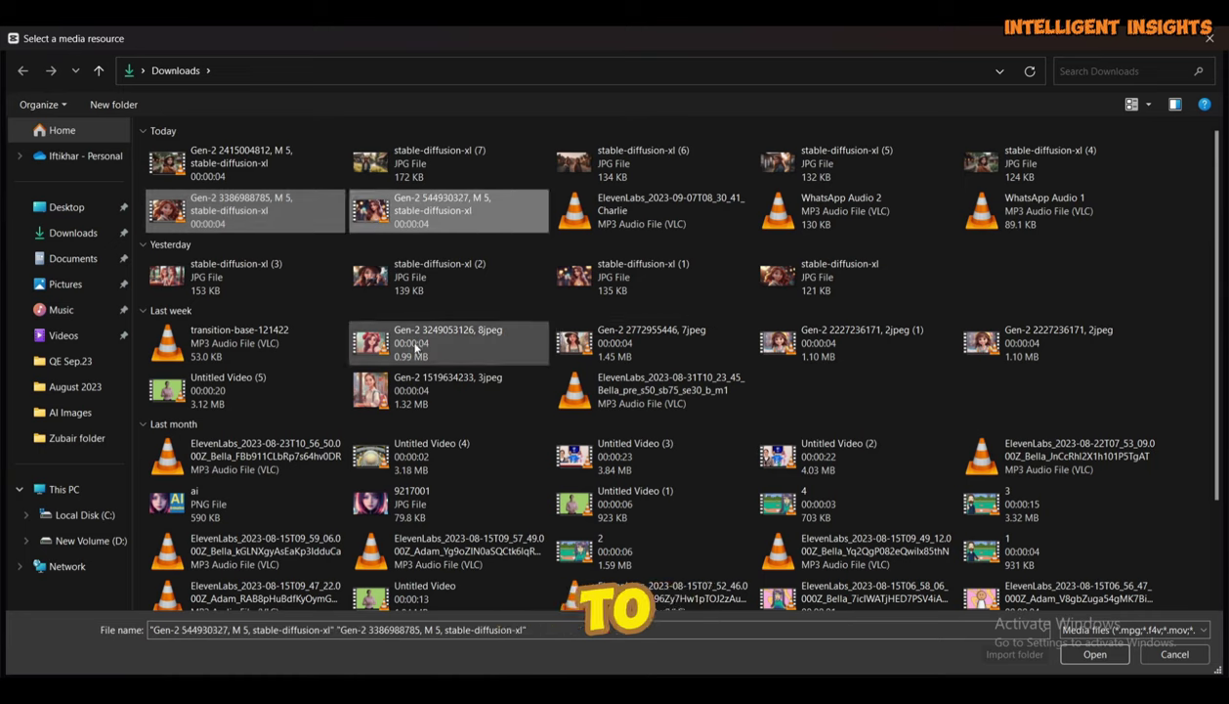
left_click(450, 342, "ctrl")
left_click(650, 342, "ctrl")
left_click(806, 344, "ctrl")
left_click(1036, 337, "ctrl")
left_click(1095, 654)
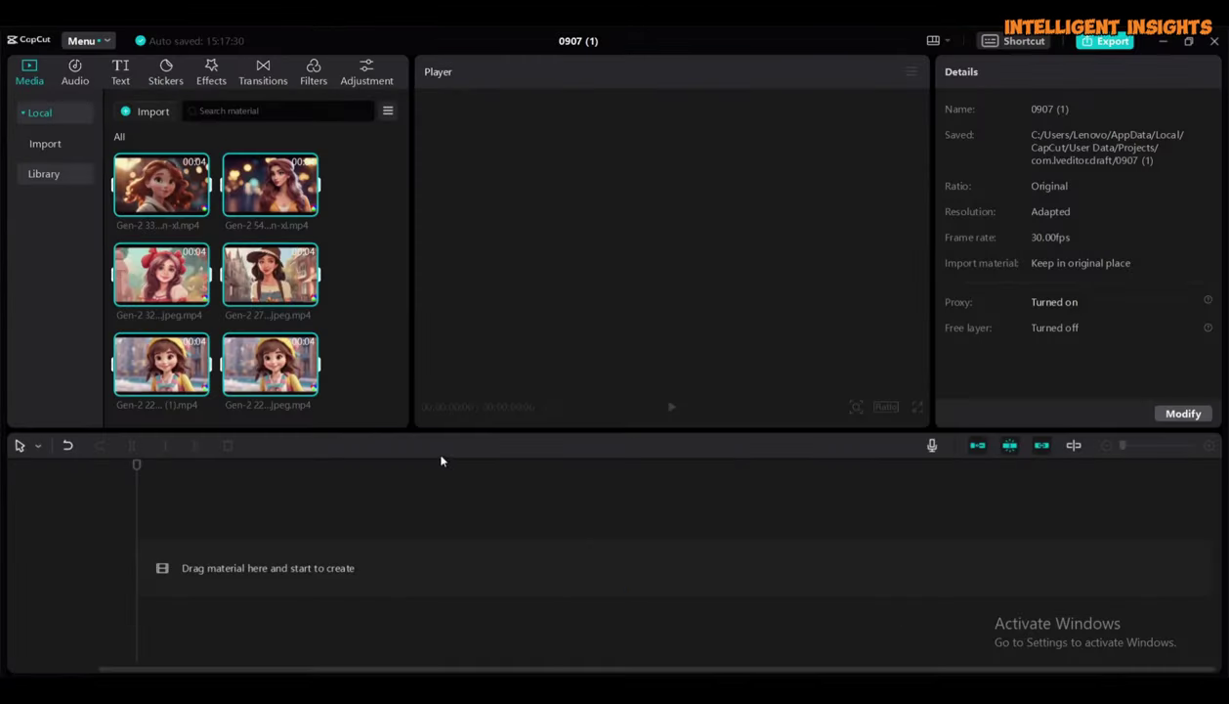
Add the clips to the timeline and delete the extra final clip.
left_click(198, 203)
left_click_drag(270, 184, 523, 565)
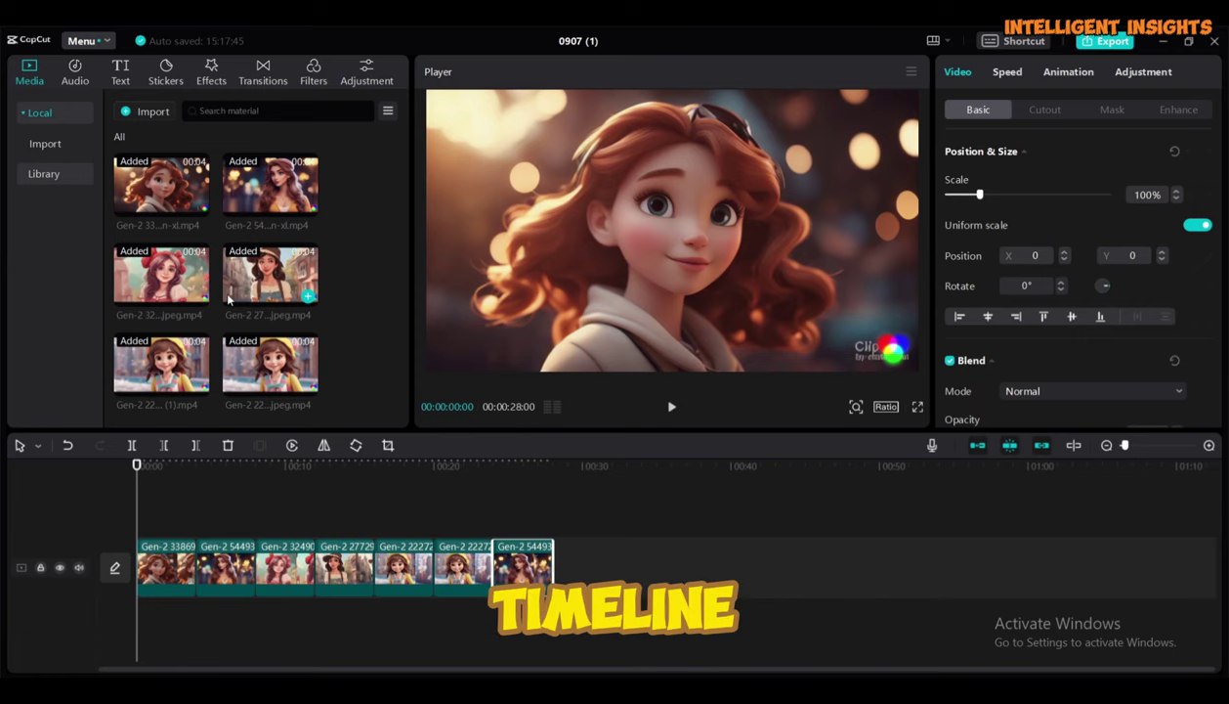
right_click(518, 567)
left_click(536, 316)
Import WhatsApp Audio 1 and 2 and place them beneath the video clips.
left_click(146, 111)
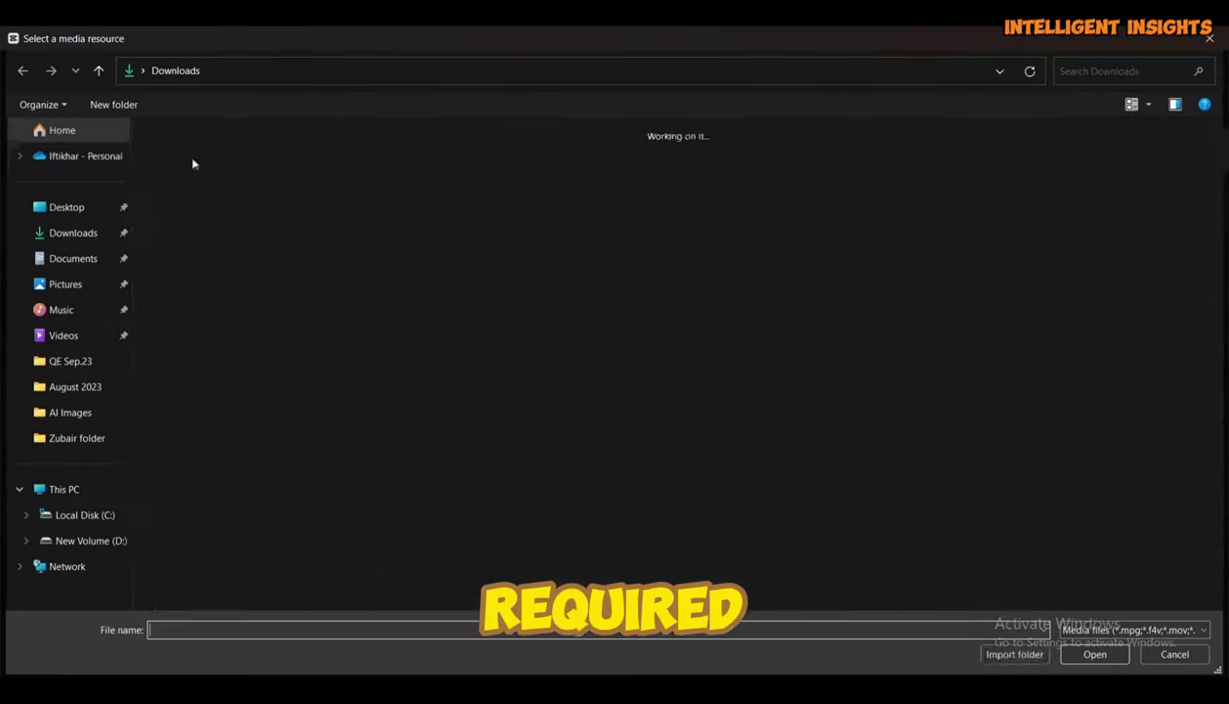
left_click(1040, 210)
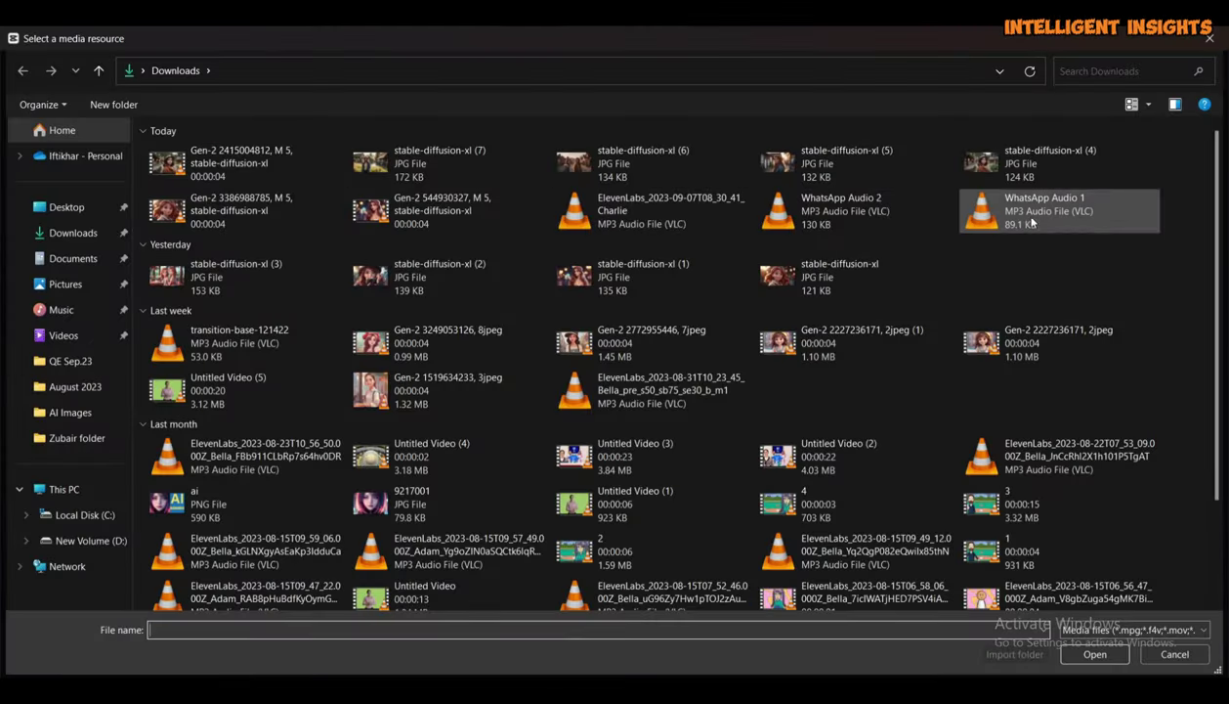
left_click(902, 220, "ctrl")
left_click(1094, 654)
left_click_drag(196, 385, 156, 626)
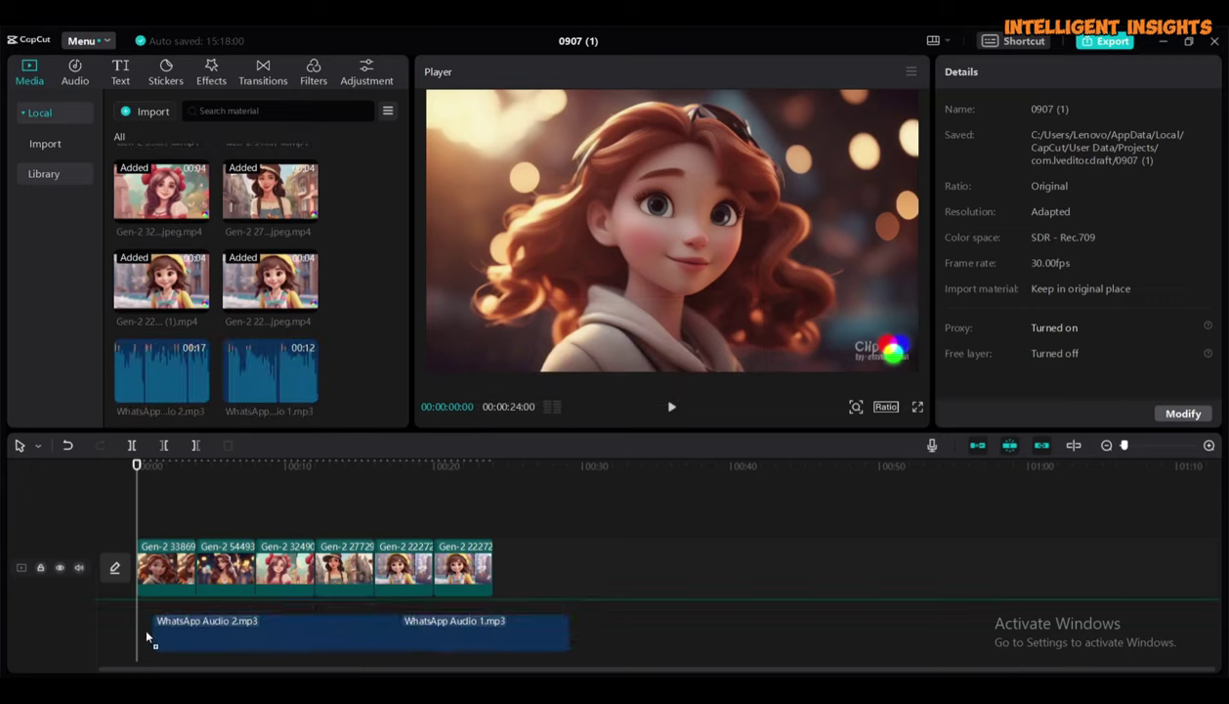
mouse_move(310, 388)
left_mouse_down()
mouse_move(587, 622)
mouse_move(584, 611)
left_mouse_up()
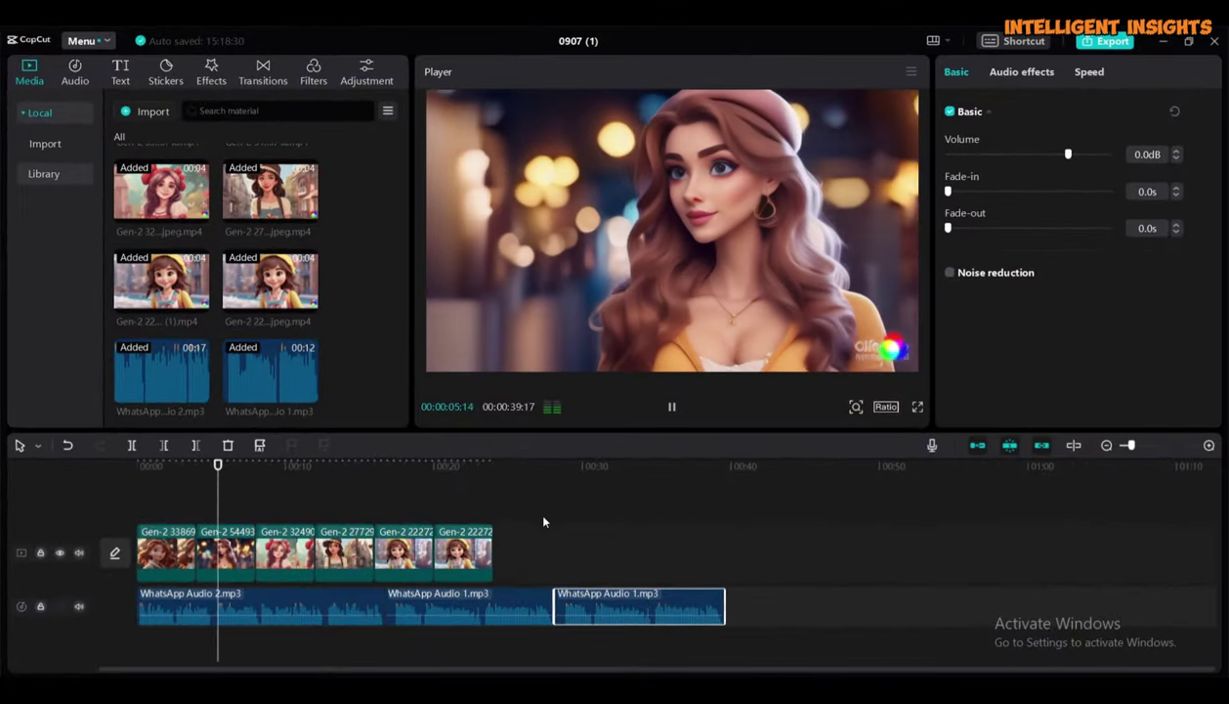
Select the six video clips, set their Scale to 126%, and preview the zoom.
key("space")
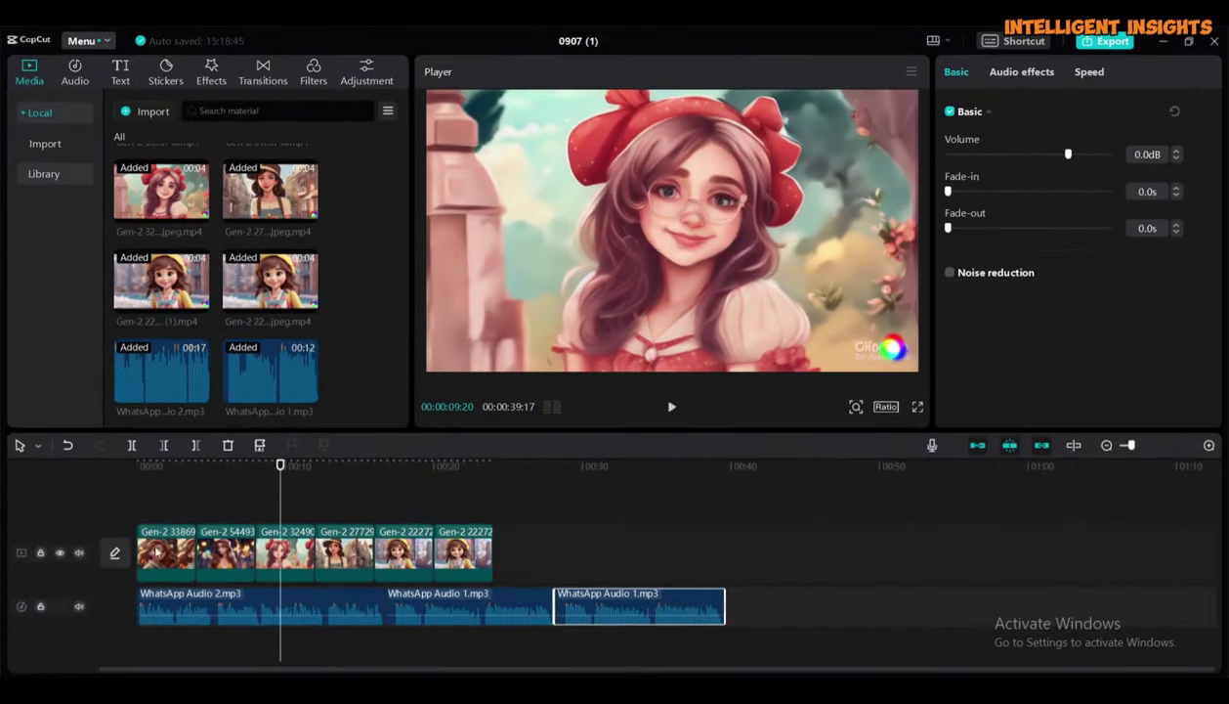
key("ctrl+a")
left_click(309, 555)
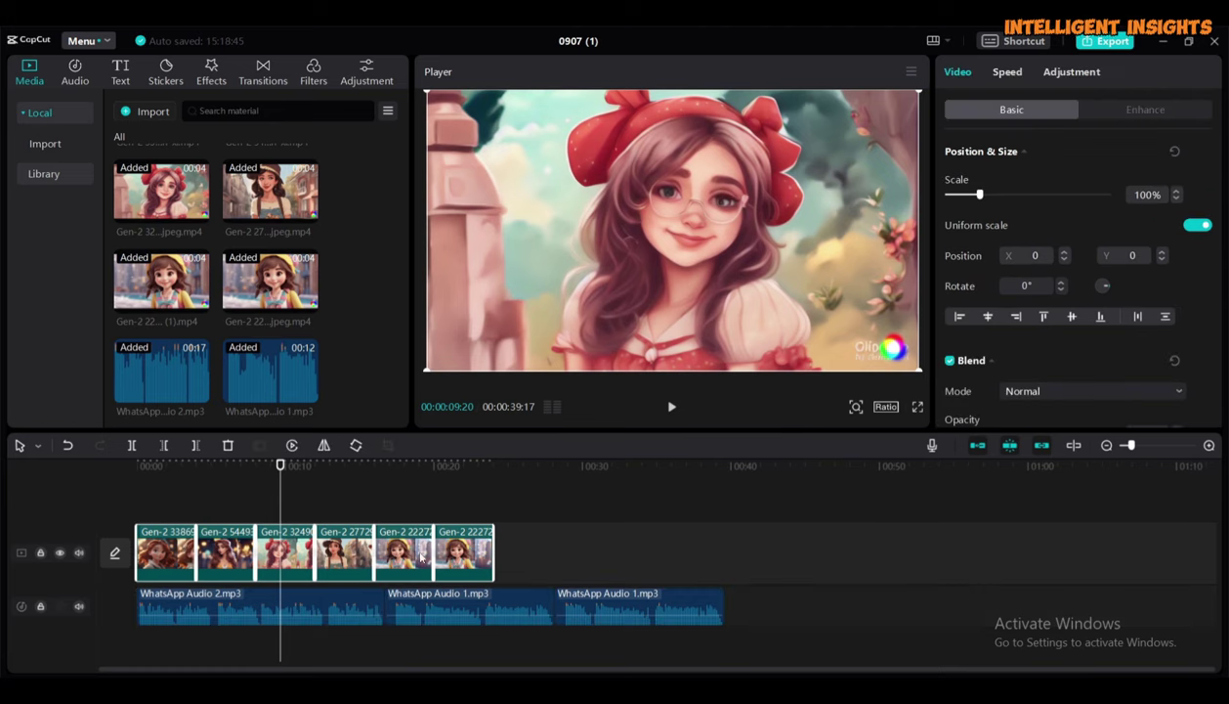
left_click(1176, 191)
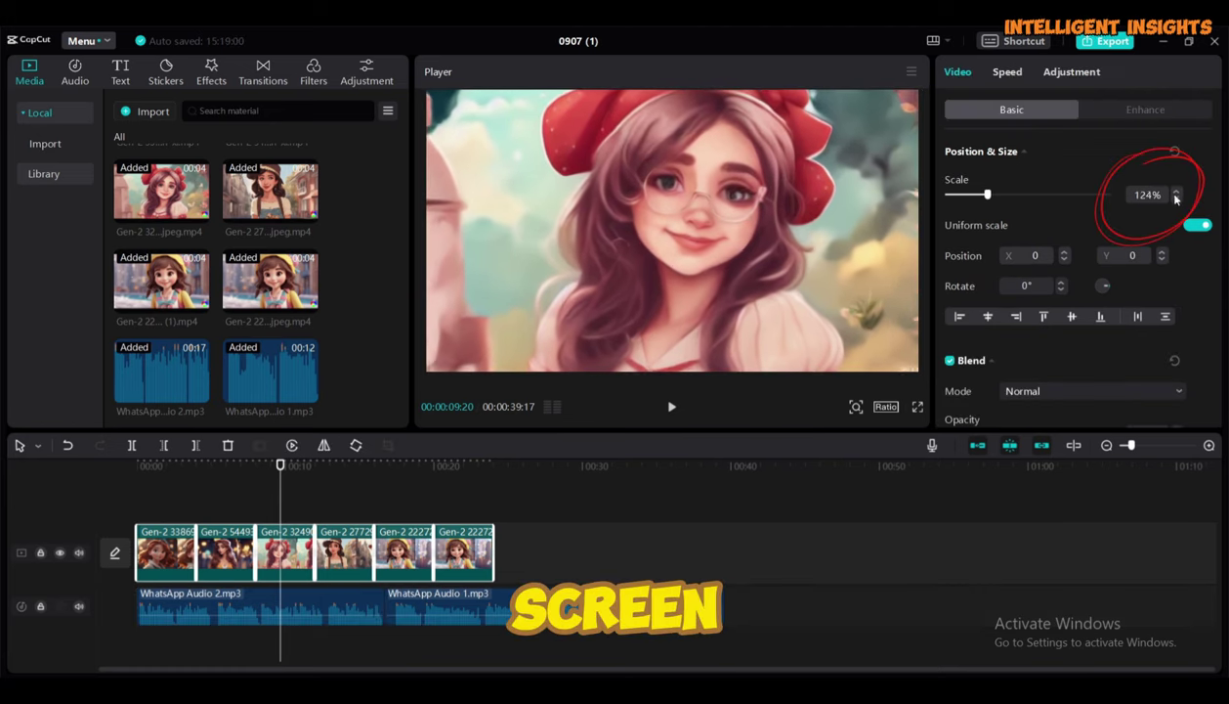
left_click(673, 407)
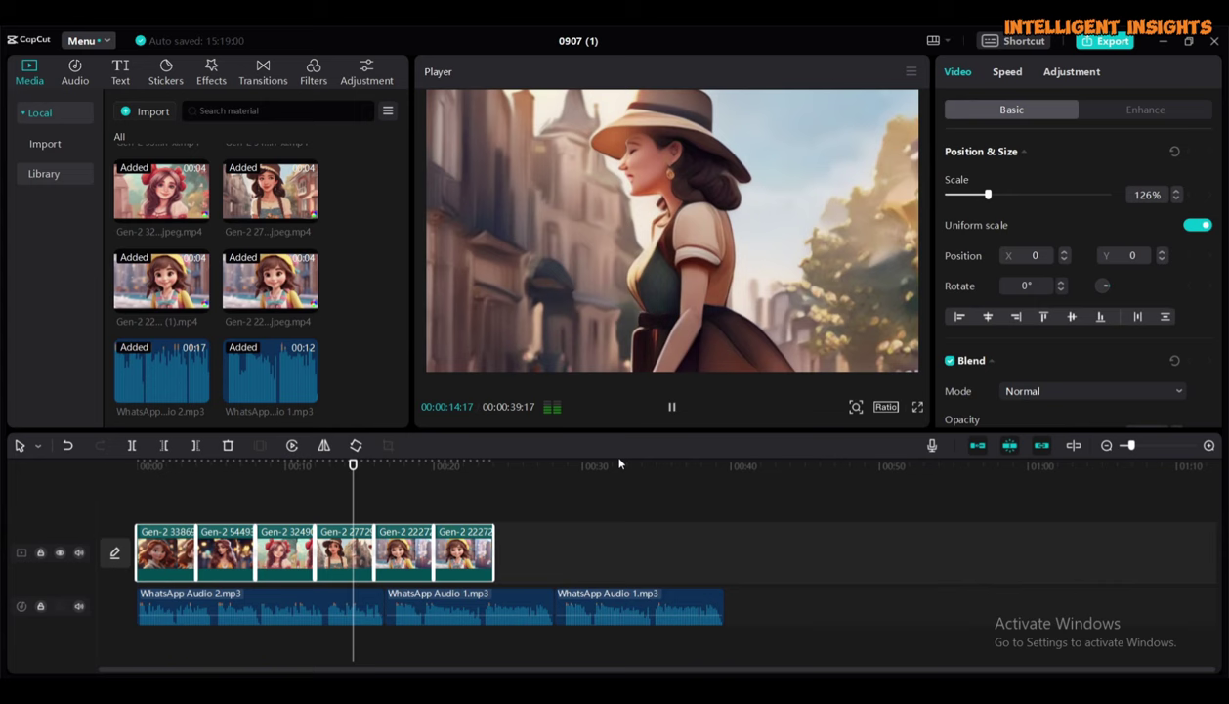
key("space")
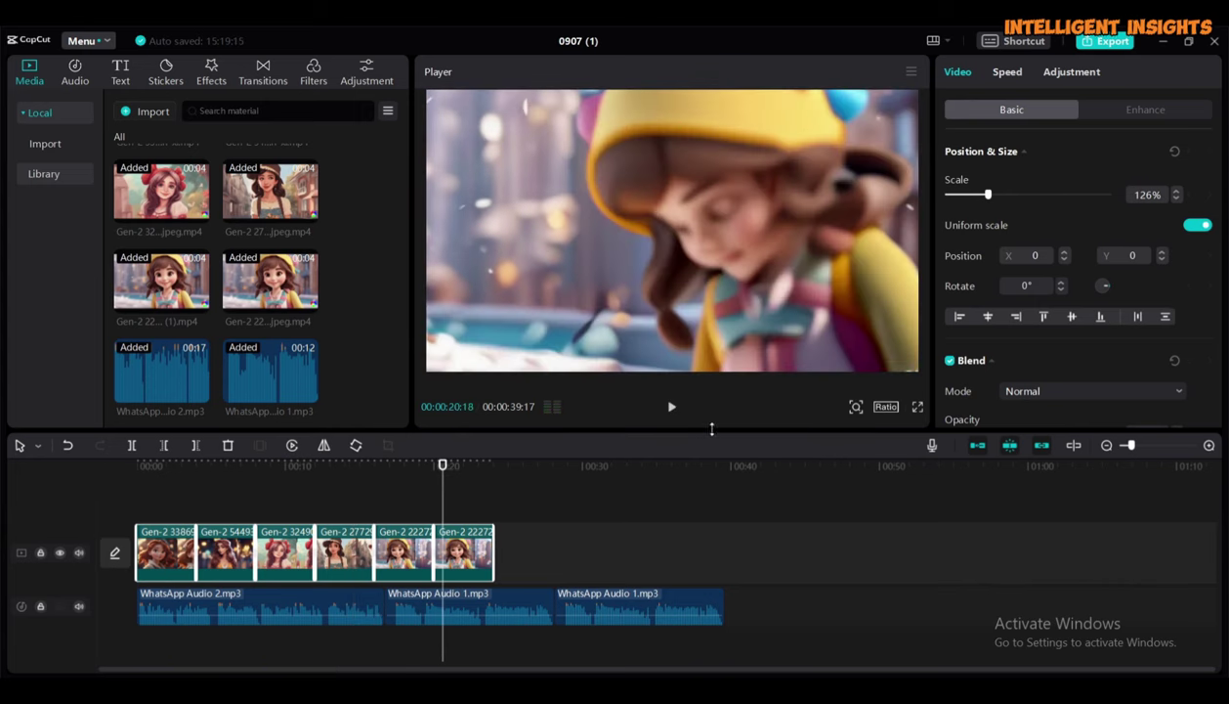
left_click(120, 73)
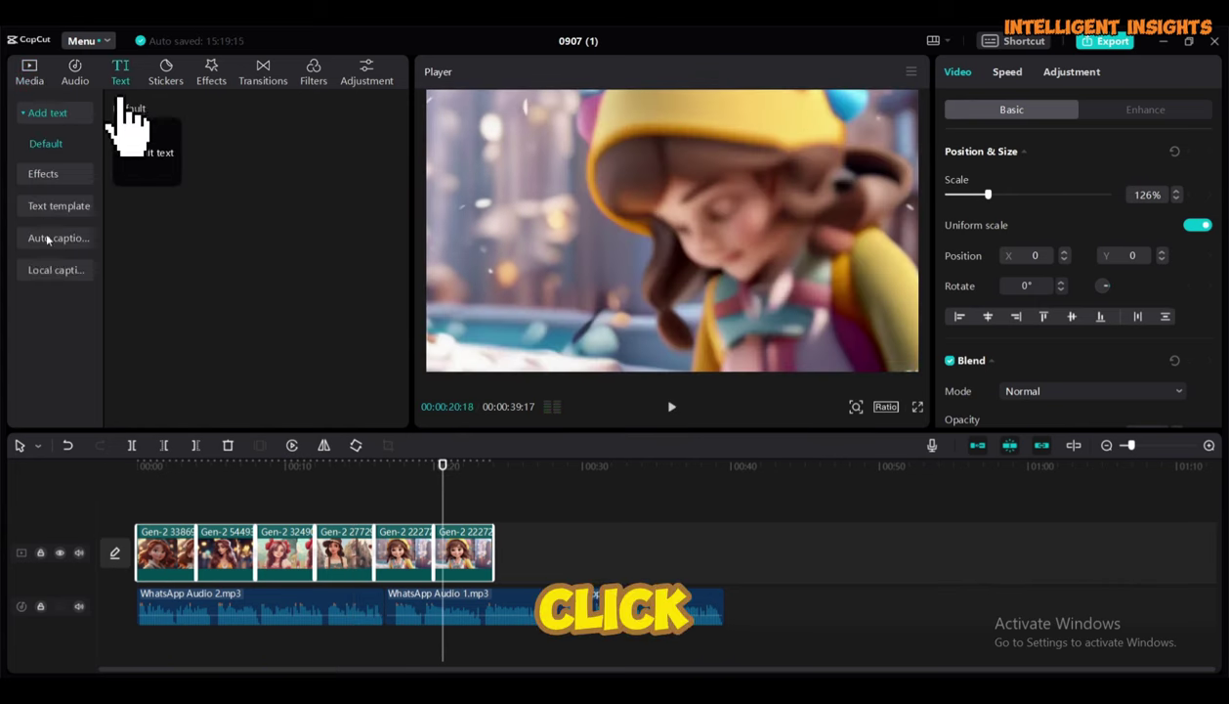
Generate auto captions from the narration audio, restoring a few accidentally deleted ones.
left_click(57, 208)
left_click(256, 344)
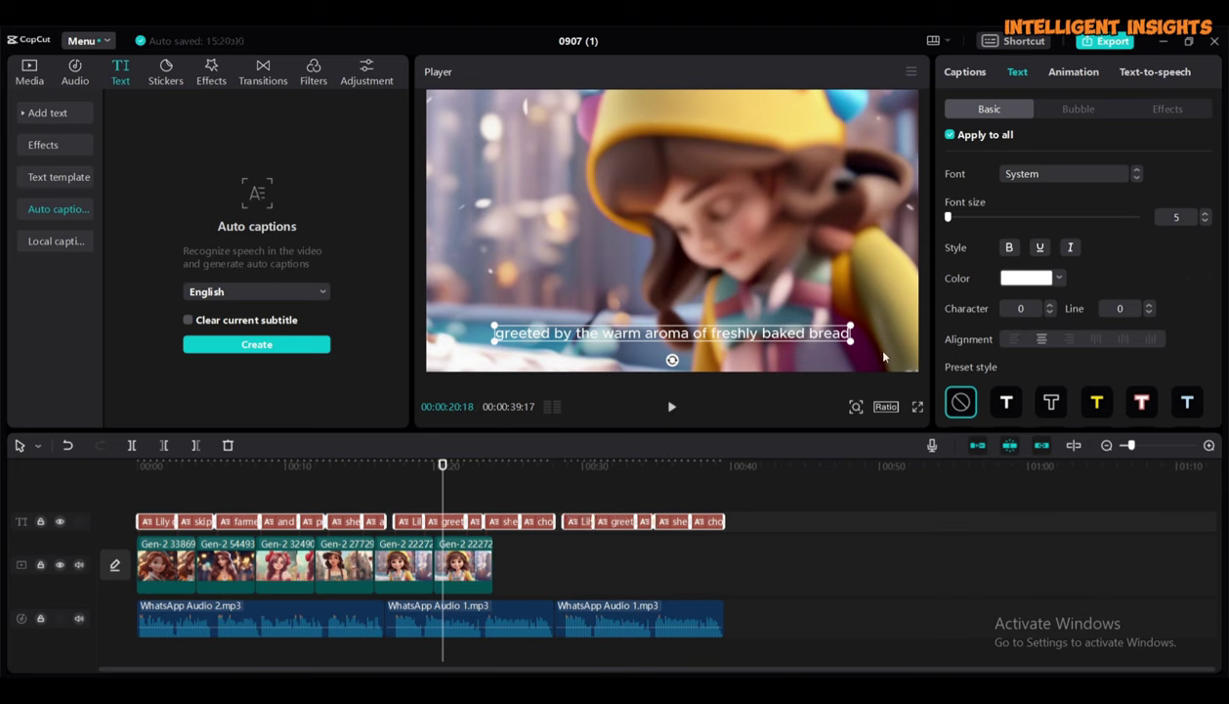
left_click(157, 521)
left_click(274, 525, "shift")
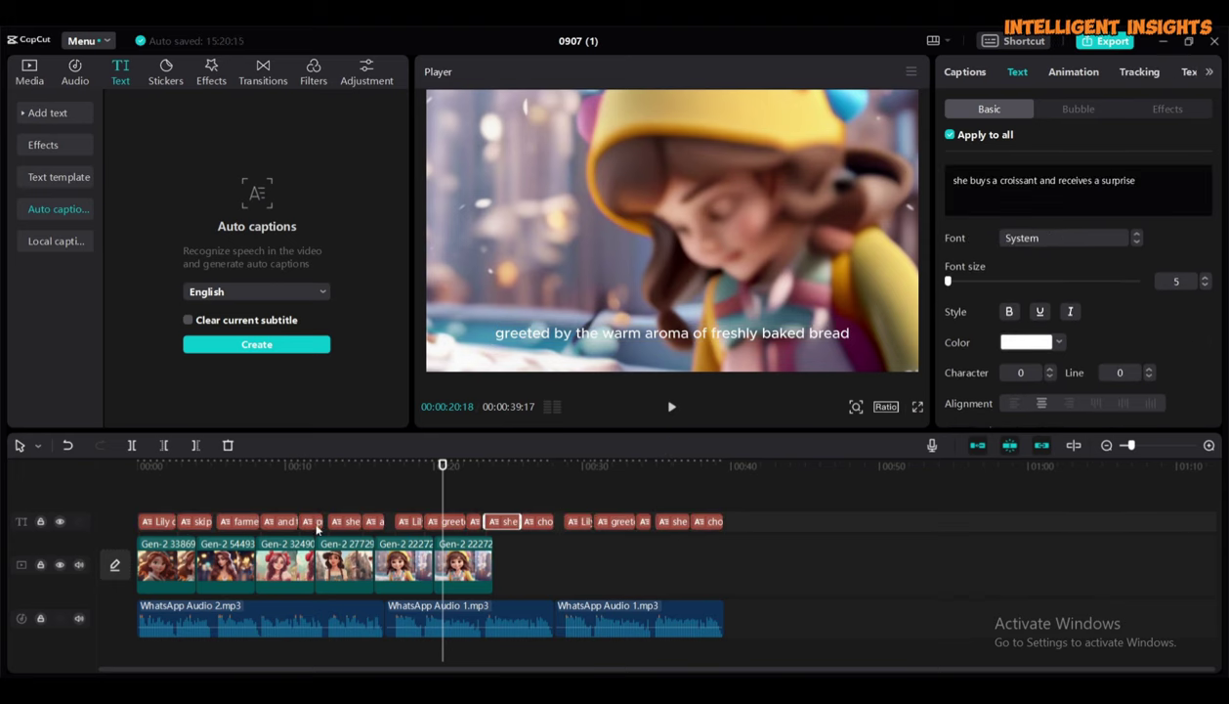
key("Delete")
left_click(67, 446)
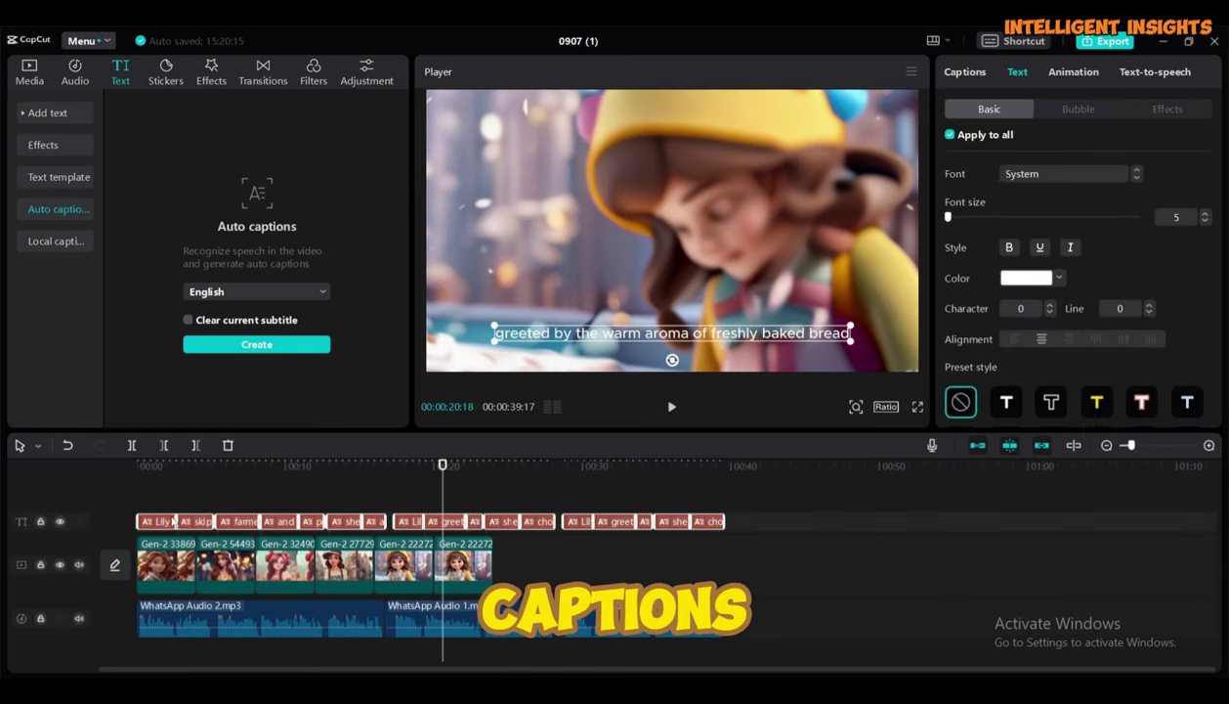
Try a red caption colour, then select all captions across the timeline.
left_click(1028, 278)
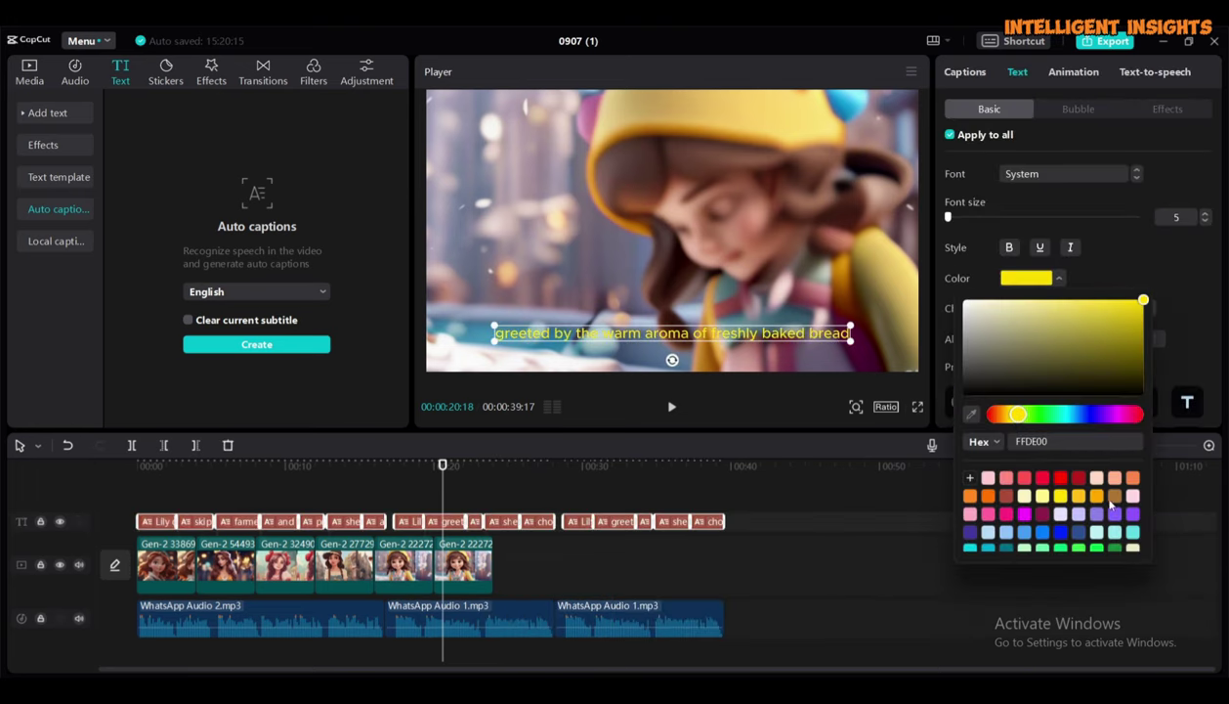
left_click(1060, 477)
left_click(888, 500)
left_click(412, 463)
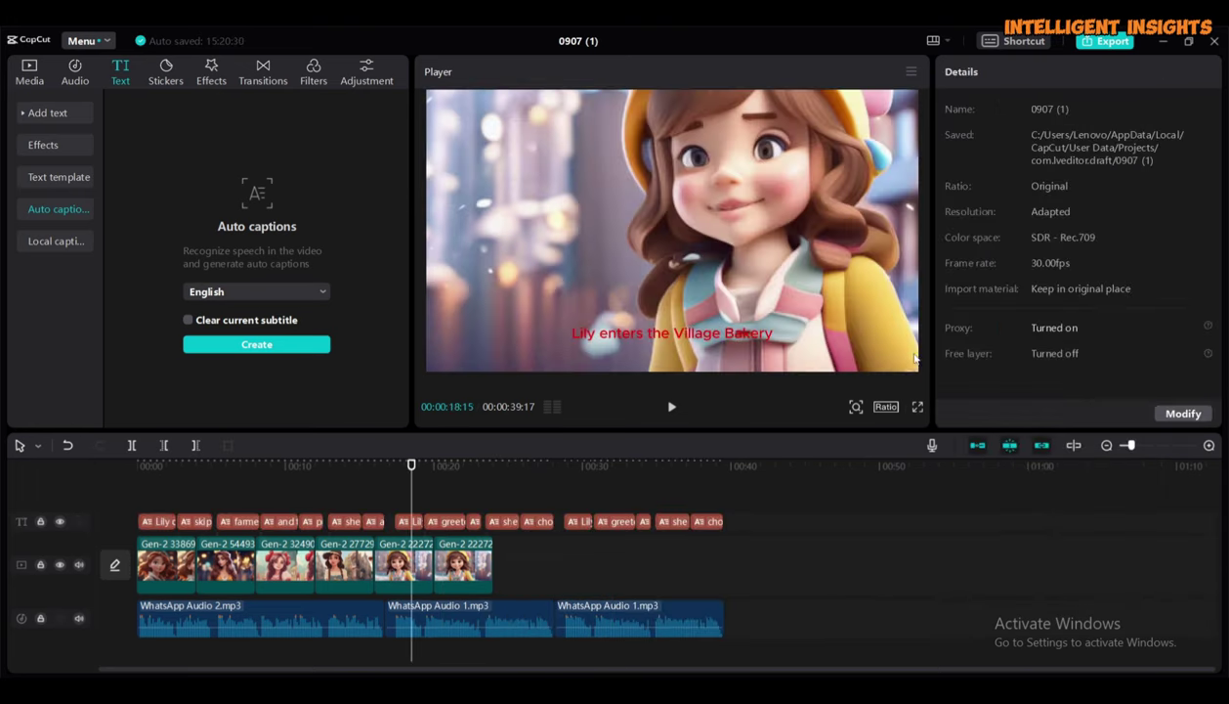
left_click(723, 334)
scroll(1062, 346, "down", 3)
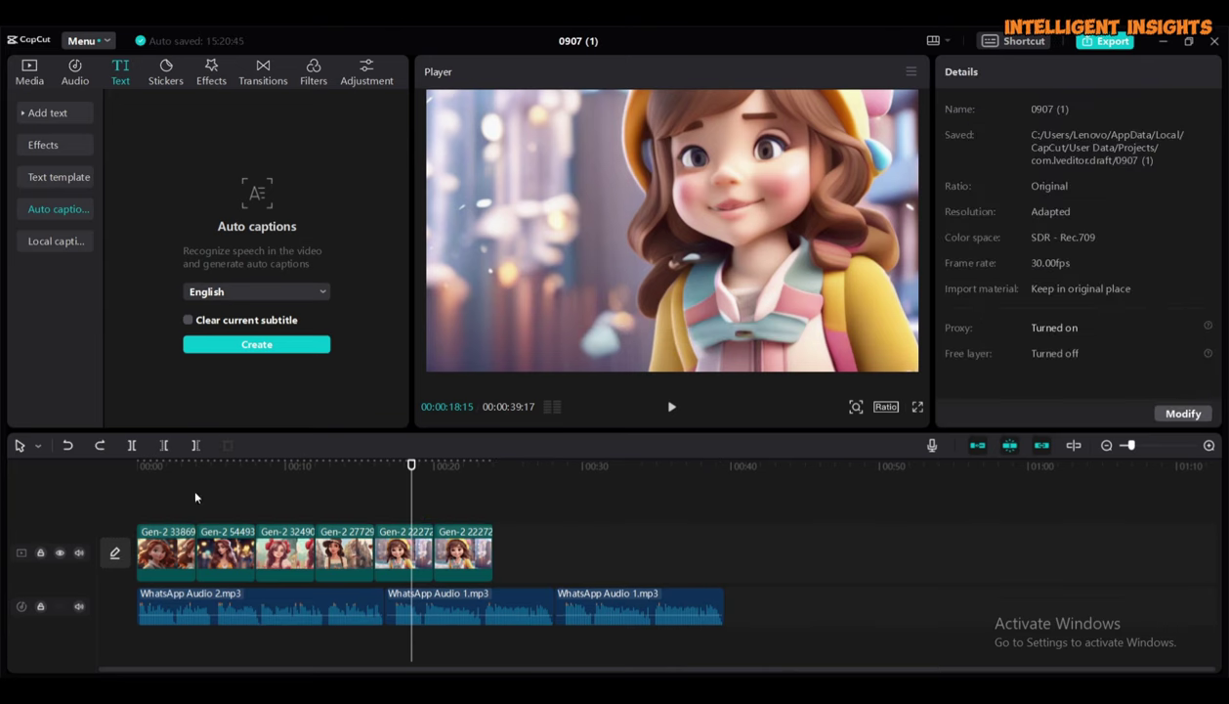
left_click_drag(192, 482, 728, 532)
scroll(982, 283, "up", 3)
Colour all captions yellow with the yellow outlined preset style.
left_click(1026, 278)
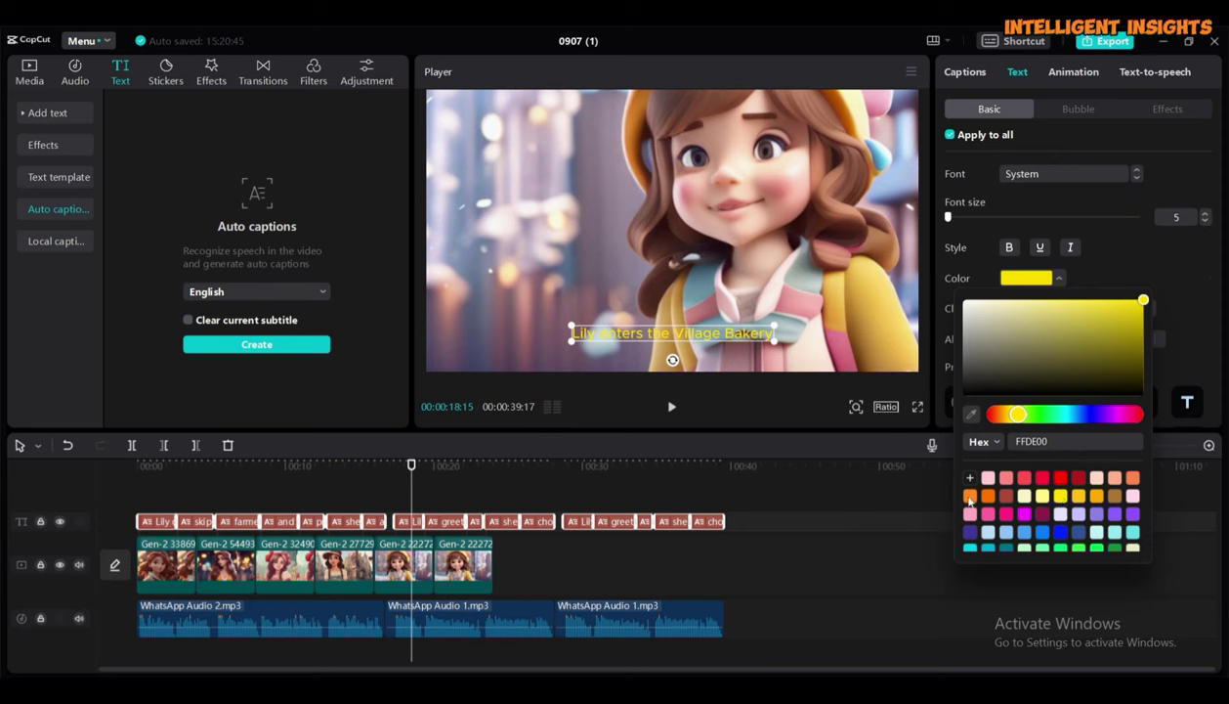
left_click(1026, 278)
scroll(1023, 347, "down", 1)
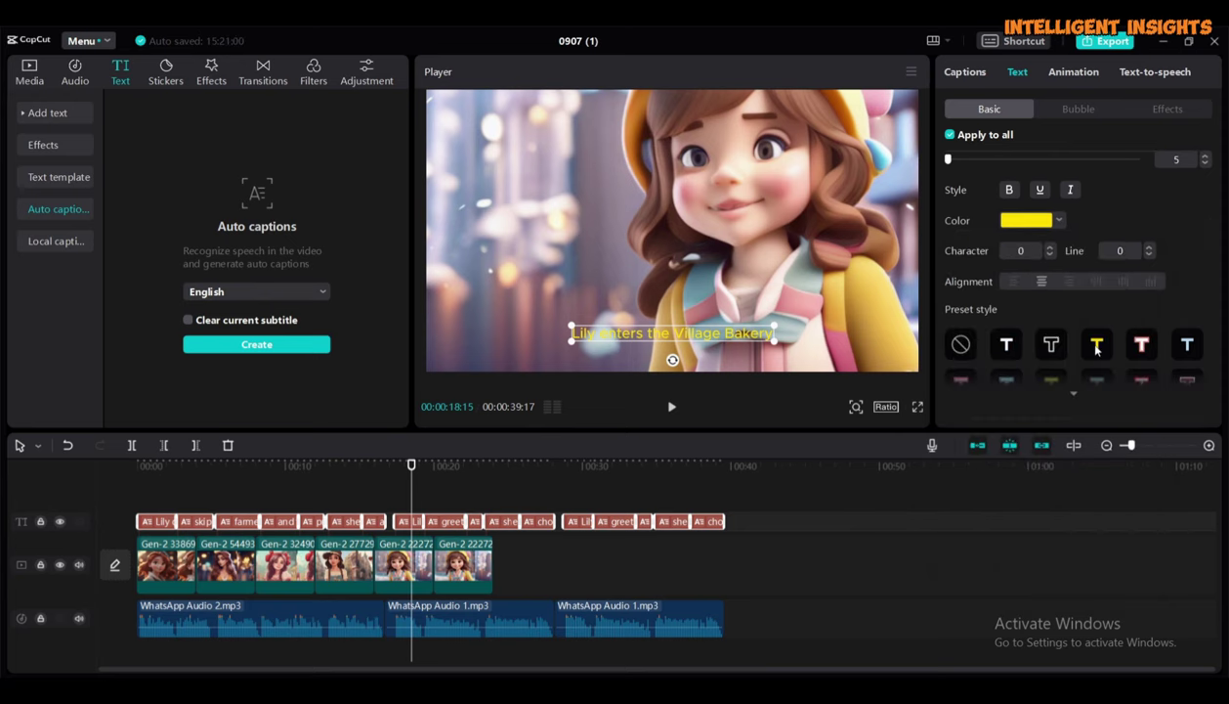
left_click(1062, 350)
scroll(1062, 350, "down", 3)
scroll(1124, 293, "down", 2)
scroll(1123, 176, "up", 5)
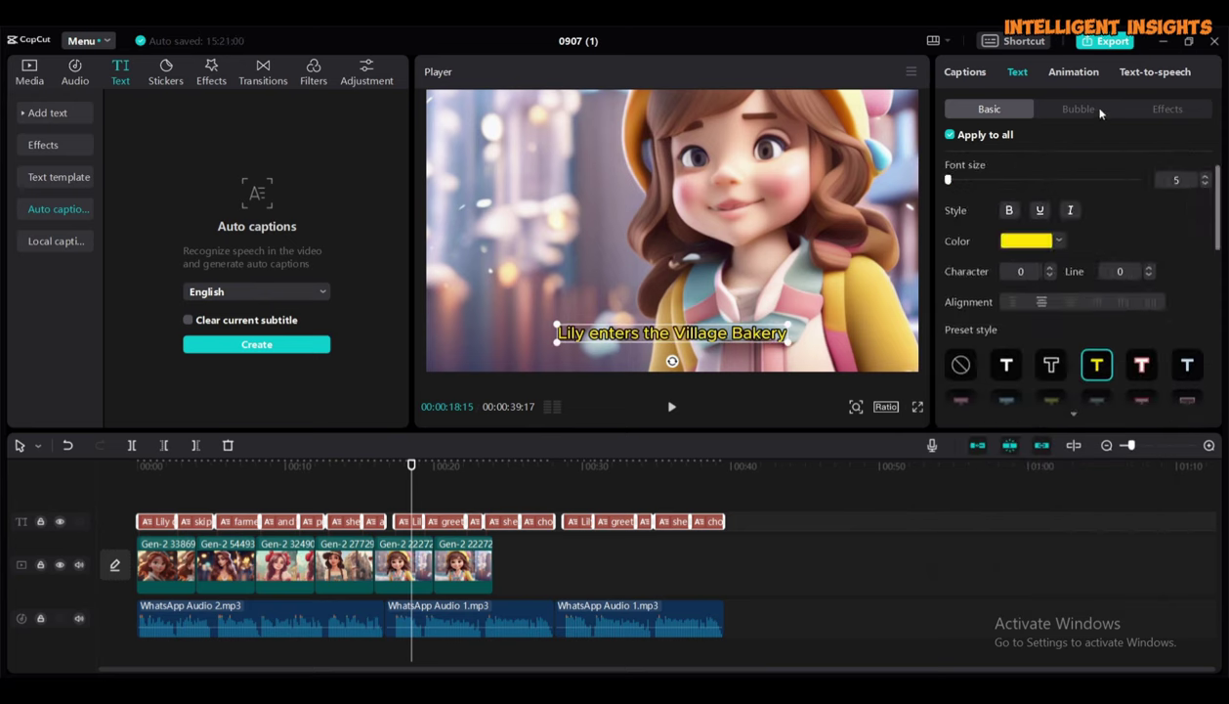
Apply the Pop-up caption animation to all captions.
left_click(1078, 108)
left_click(1073, 75)
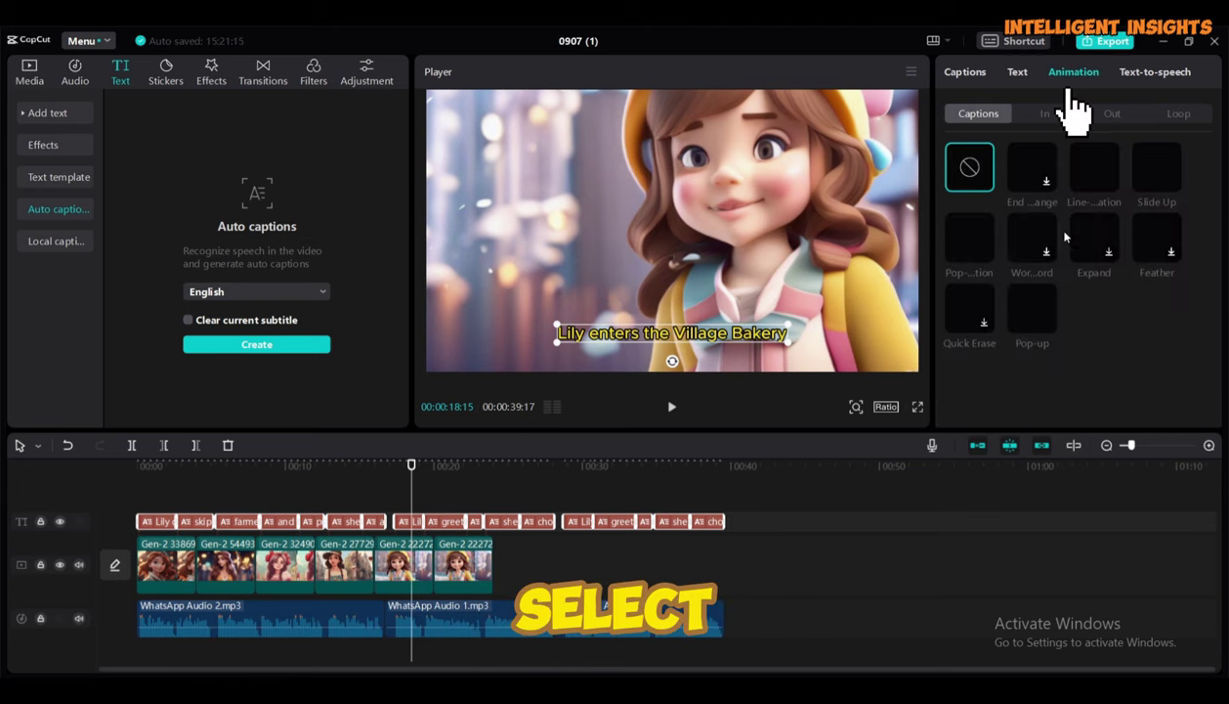
left_click(1032, 311)
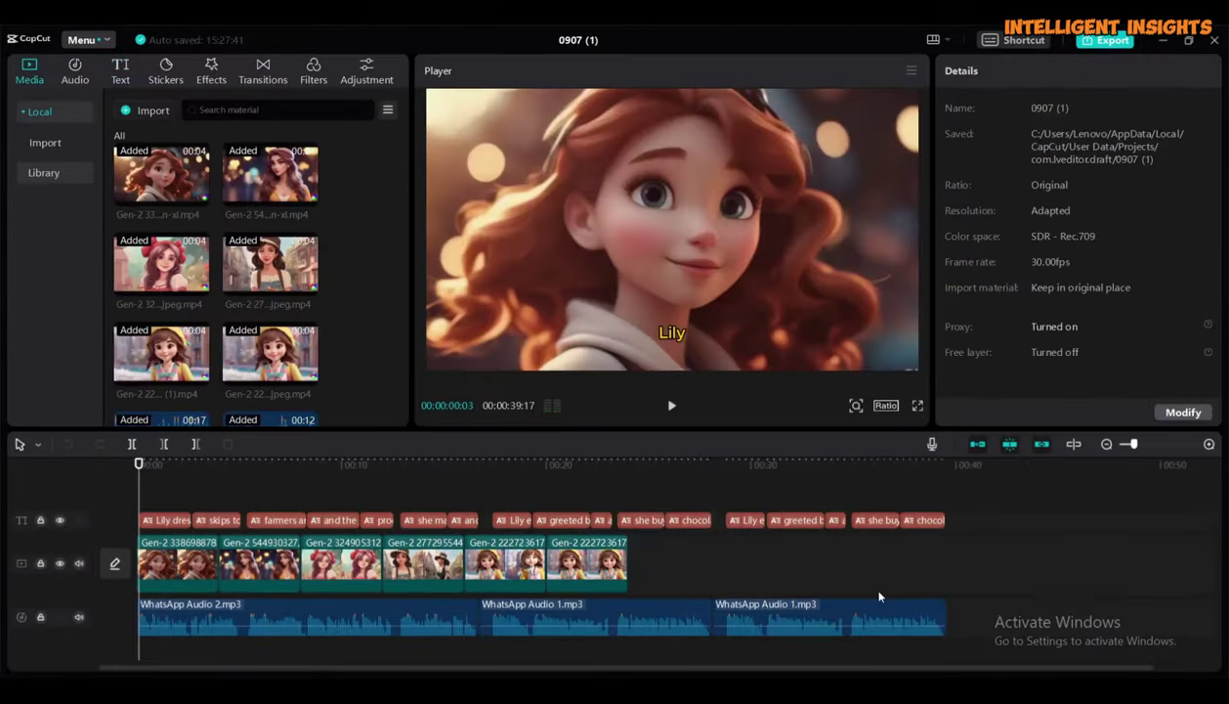
key("space")
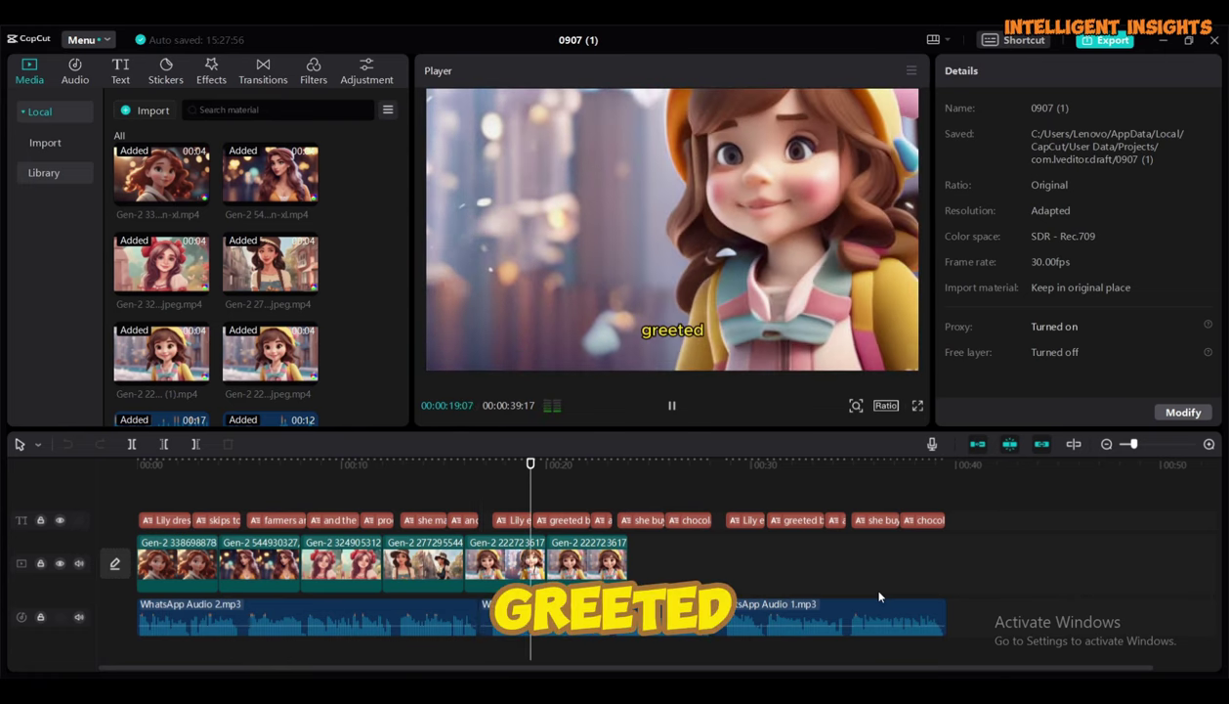
key("space")
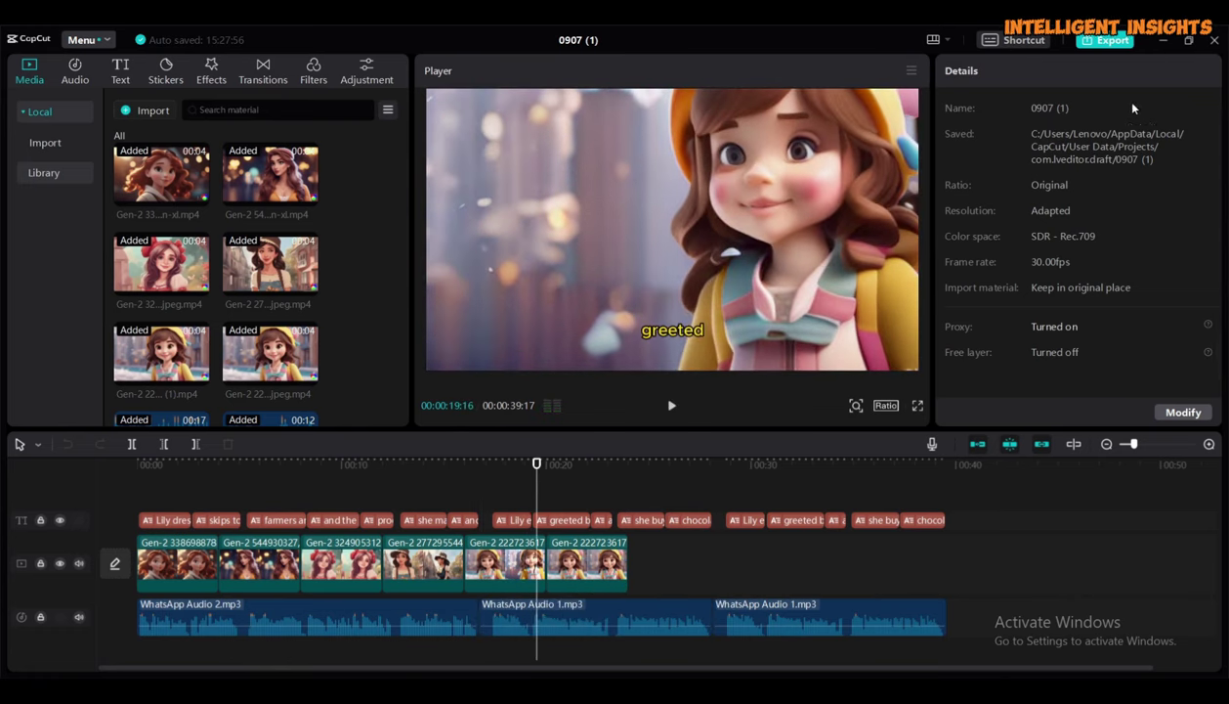
left_click(1113, 40)
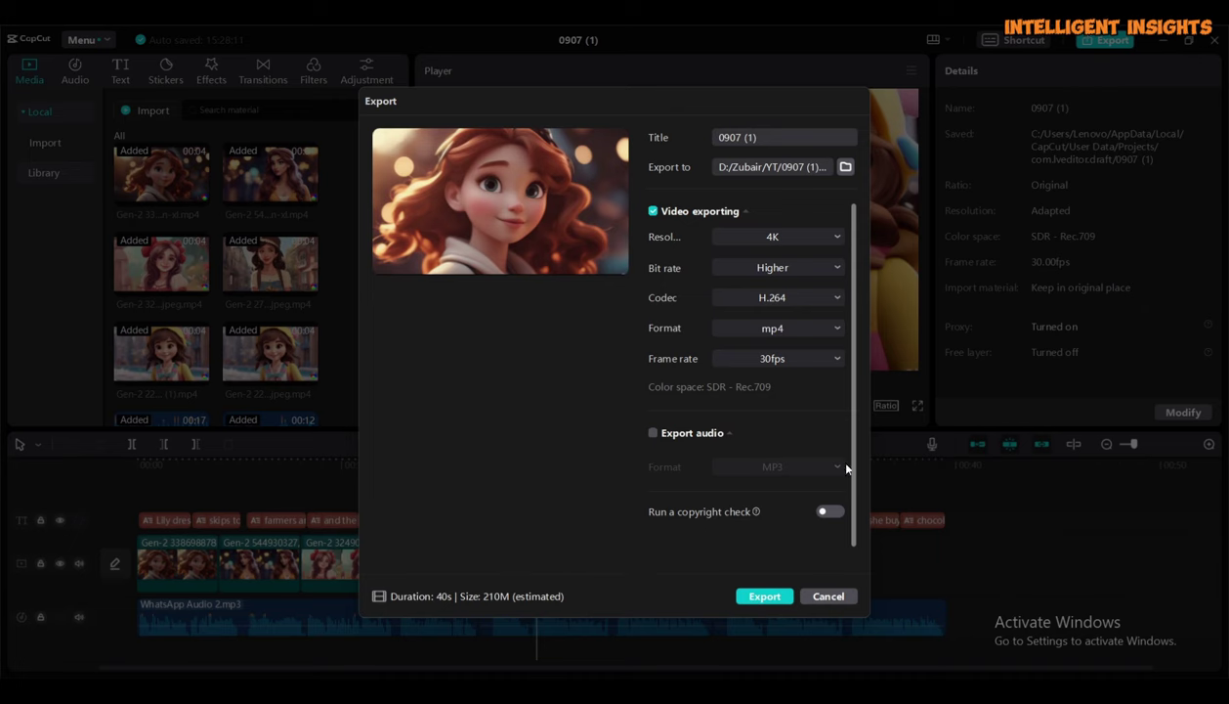
key("Escape")
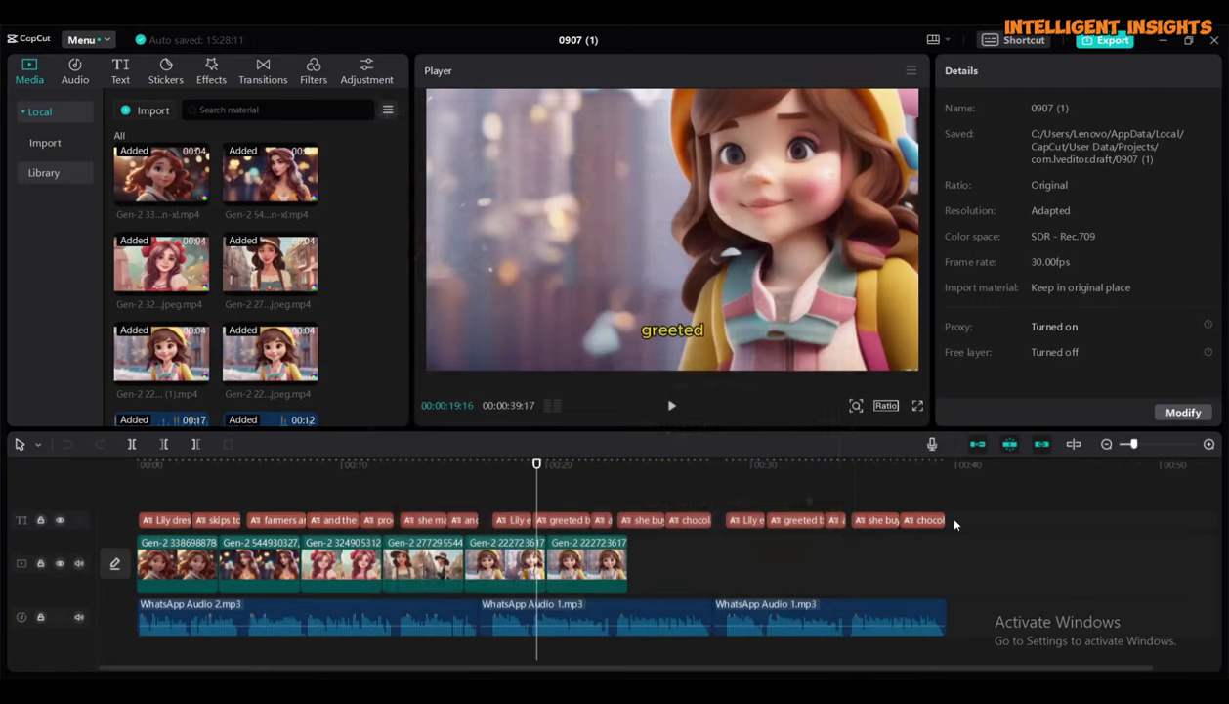